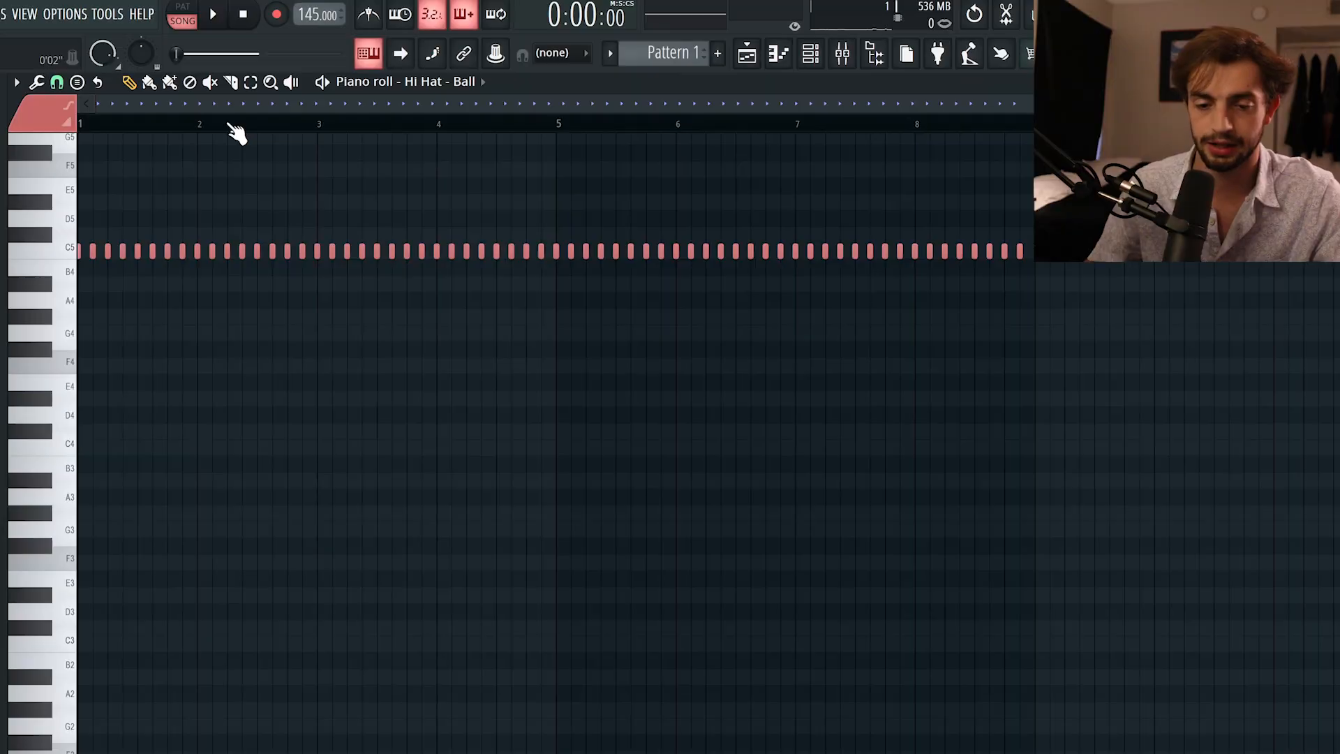
Delete the fourth and sixth C5 hi-hat hits of bar 1, and the first two and last hits of bar 2
right_click(287, 255)
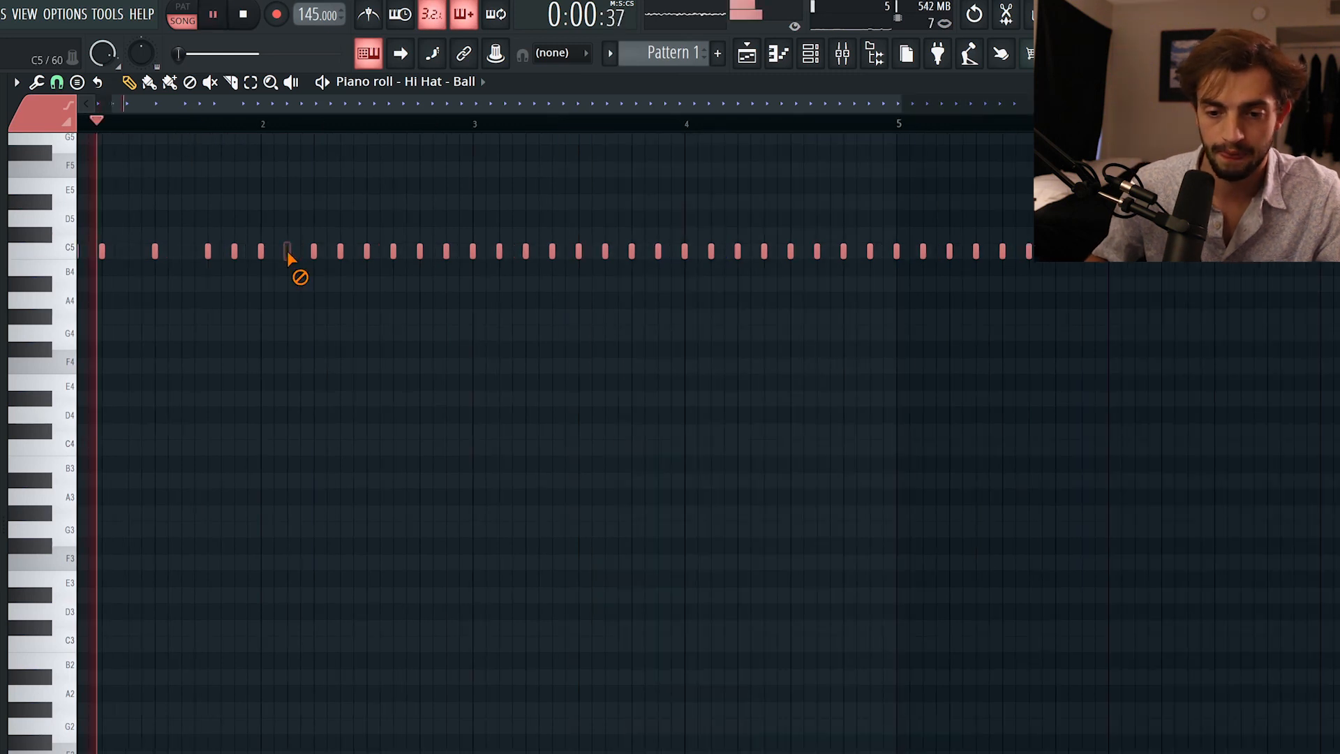
right_click(262, 253)
key("space")
scroll(314, 264, "down", 3, "ctrl")
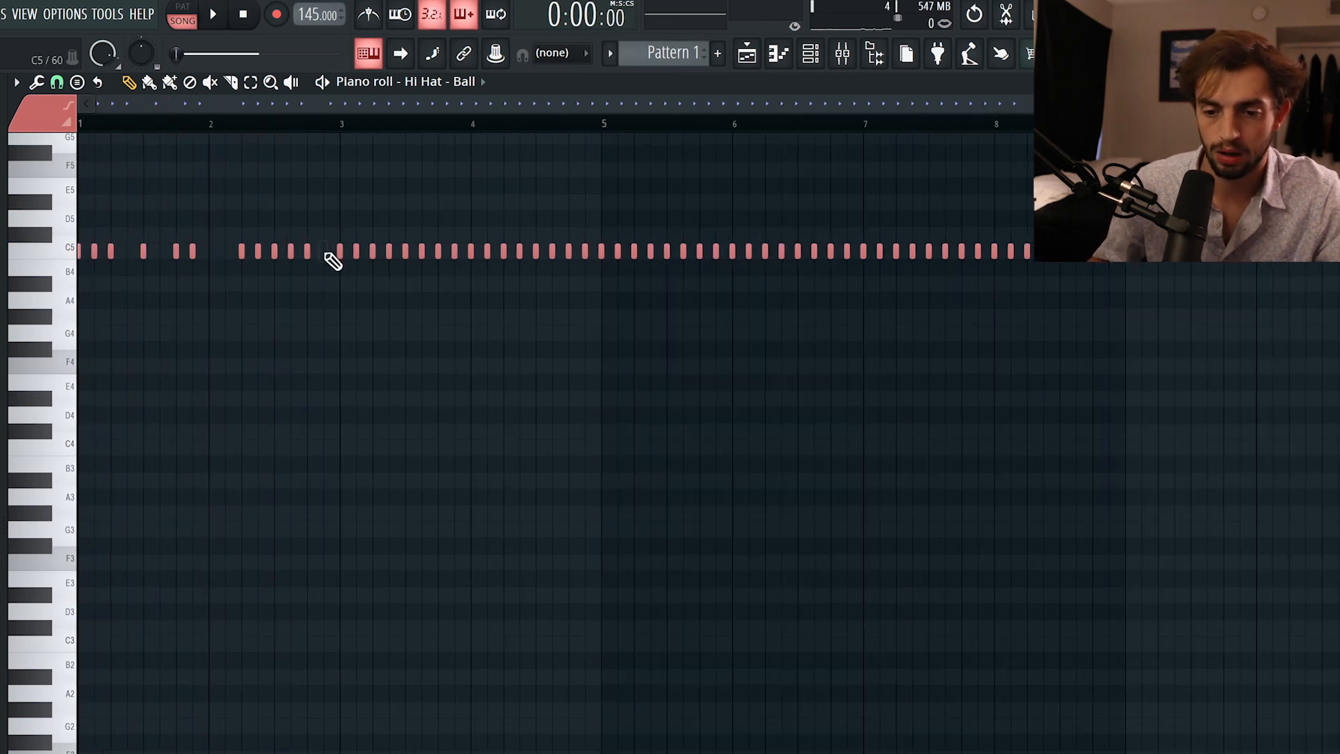
Clear all hi-hat notes from bar 3 onward and duplicate the first two bars three times to fill eight bars
left_click_drag(1109, 268, 336, 272)
key("Delete")
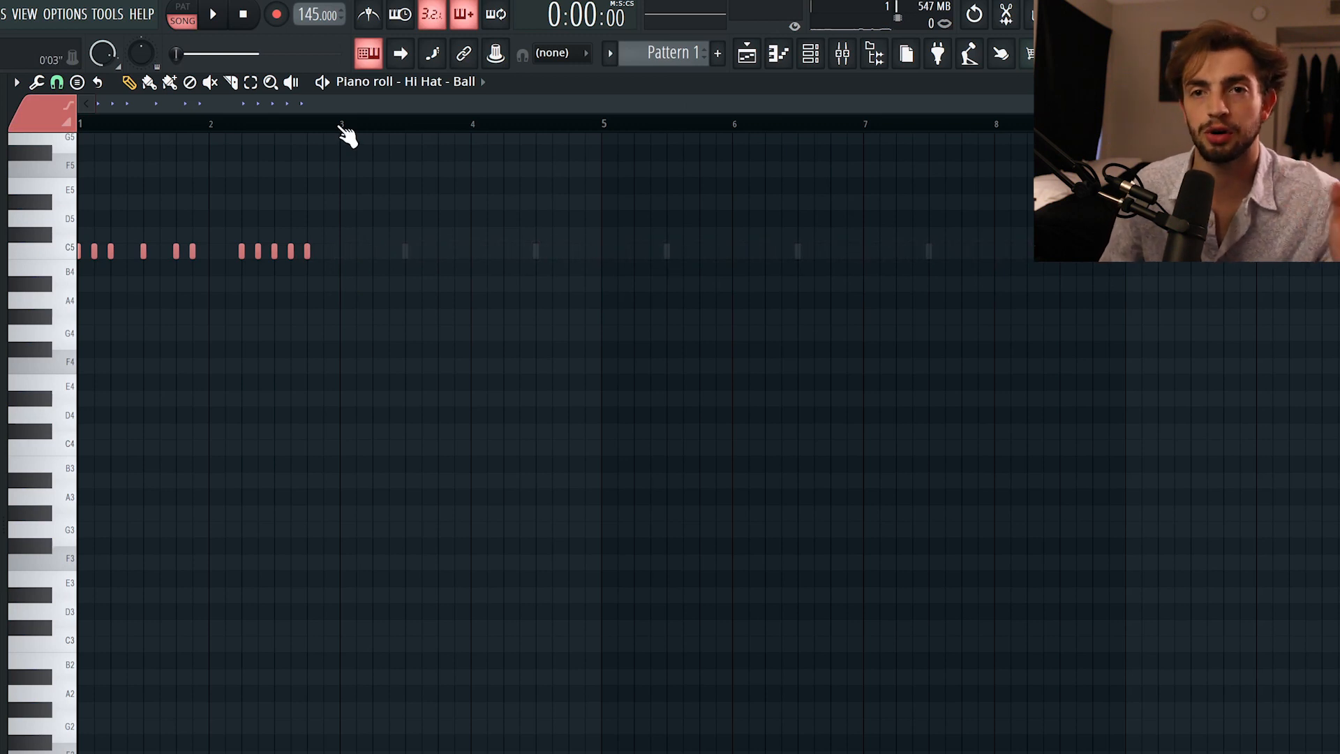
left_click_drag(342, 125, 80, 124)
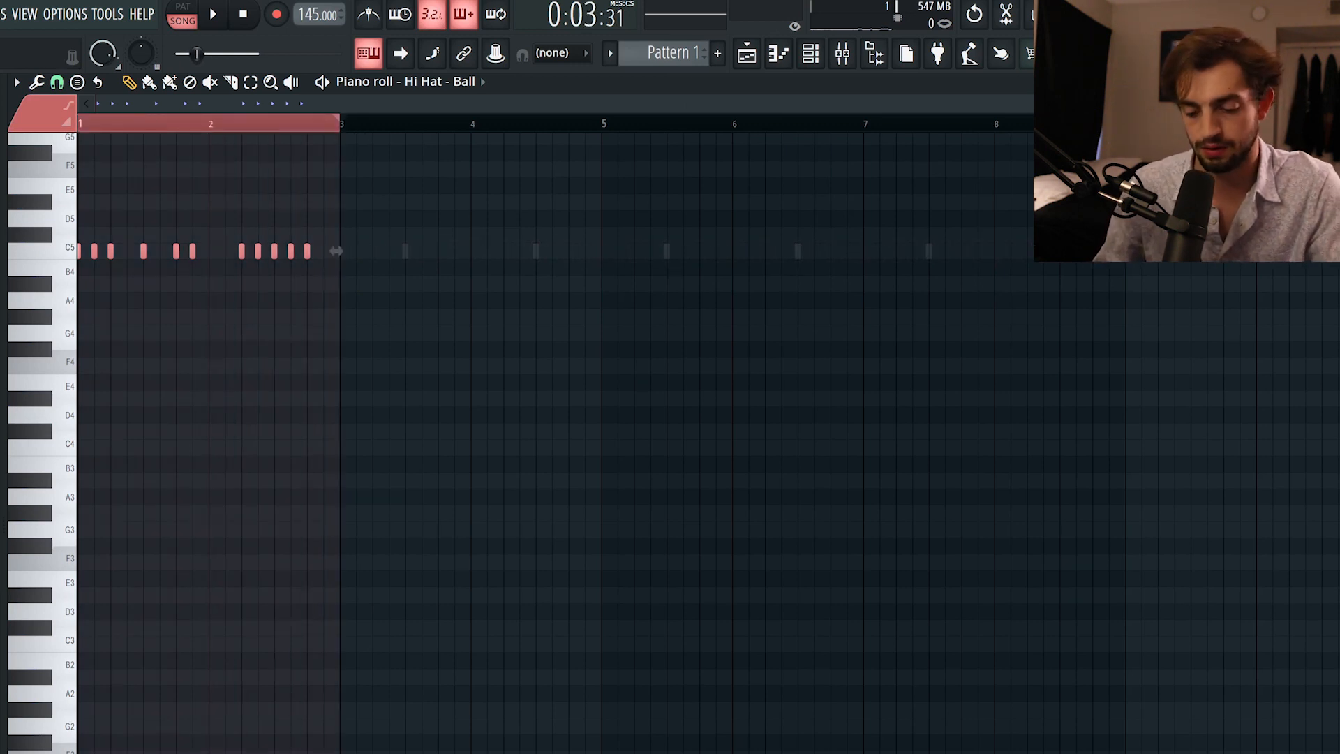
key("ctrl+b")
key("ctrl+b")
key("ctrl+b")
left_click(81, 125)
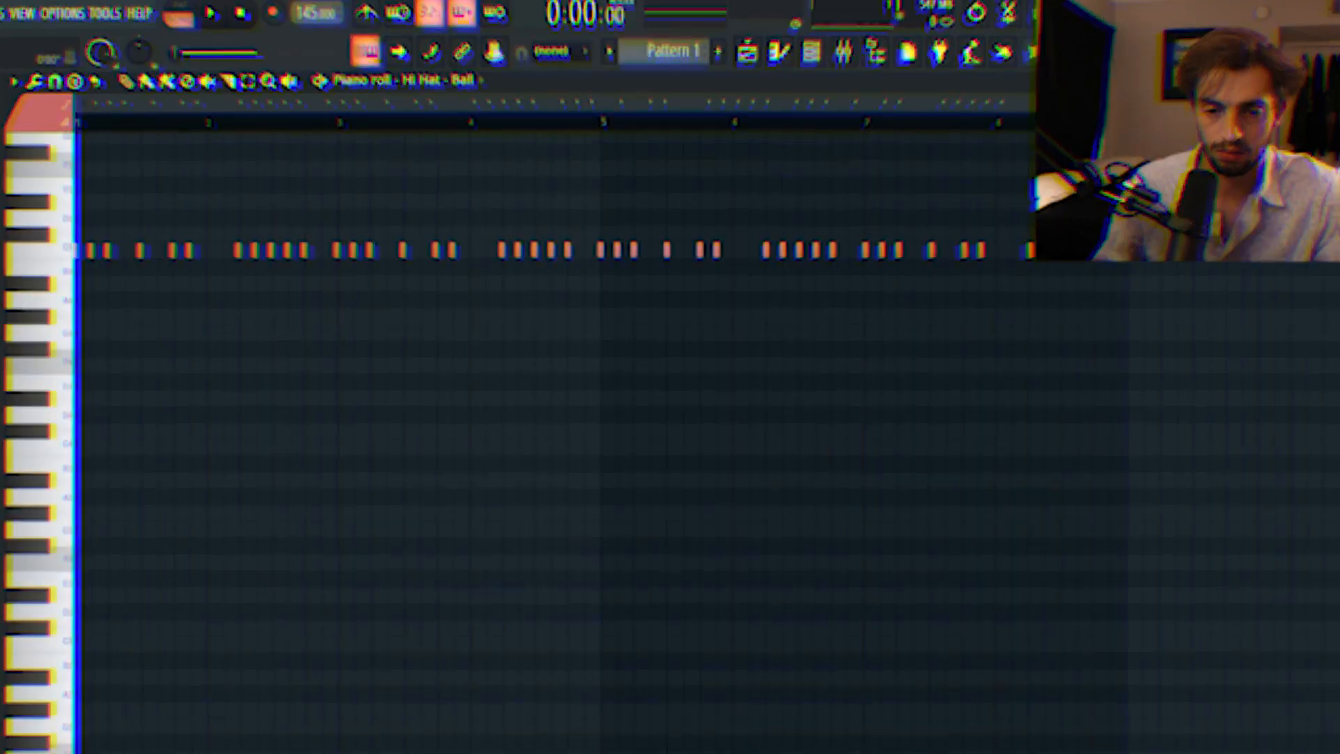
Add a four-note A#4 roll starting on the seventh step of bar 2 and play the pattern back
key("space")
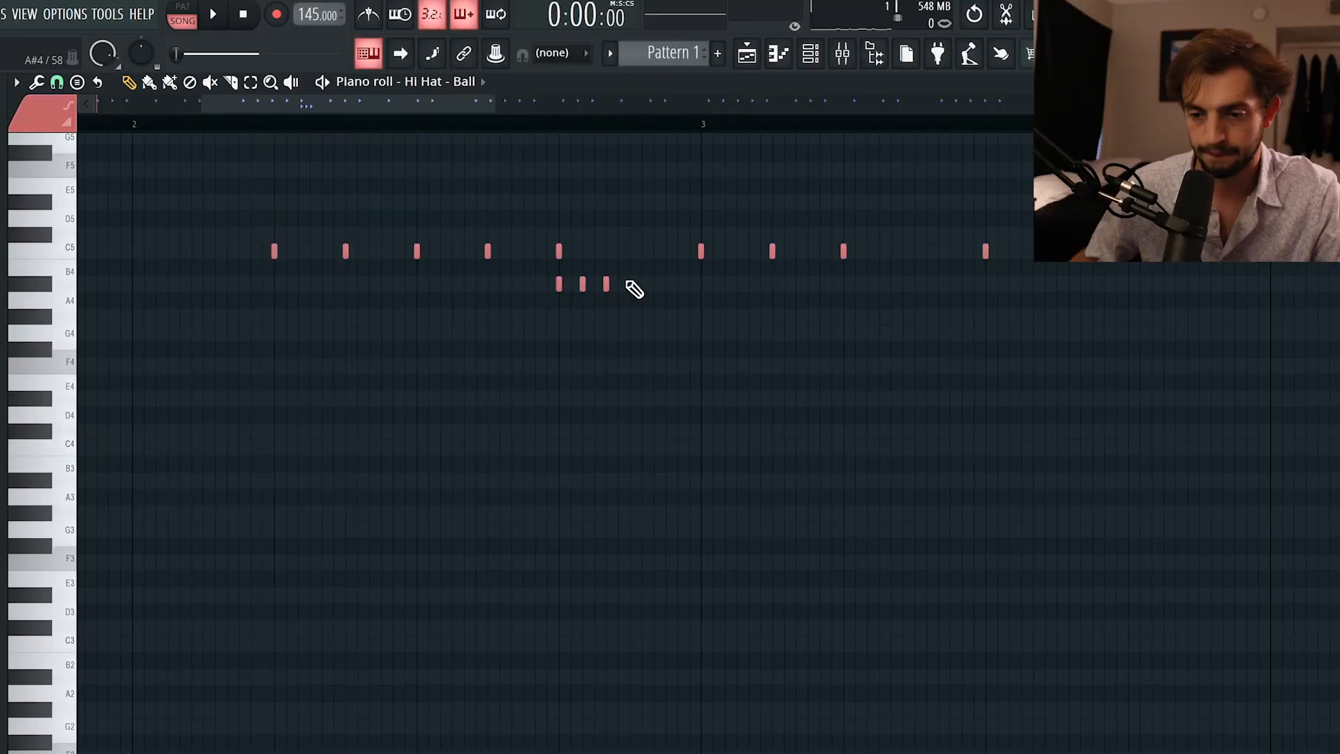
key("space")
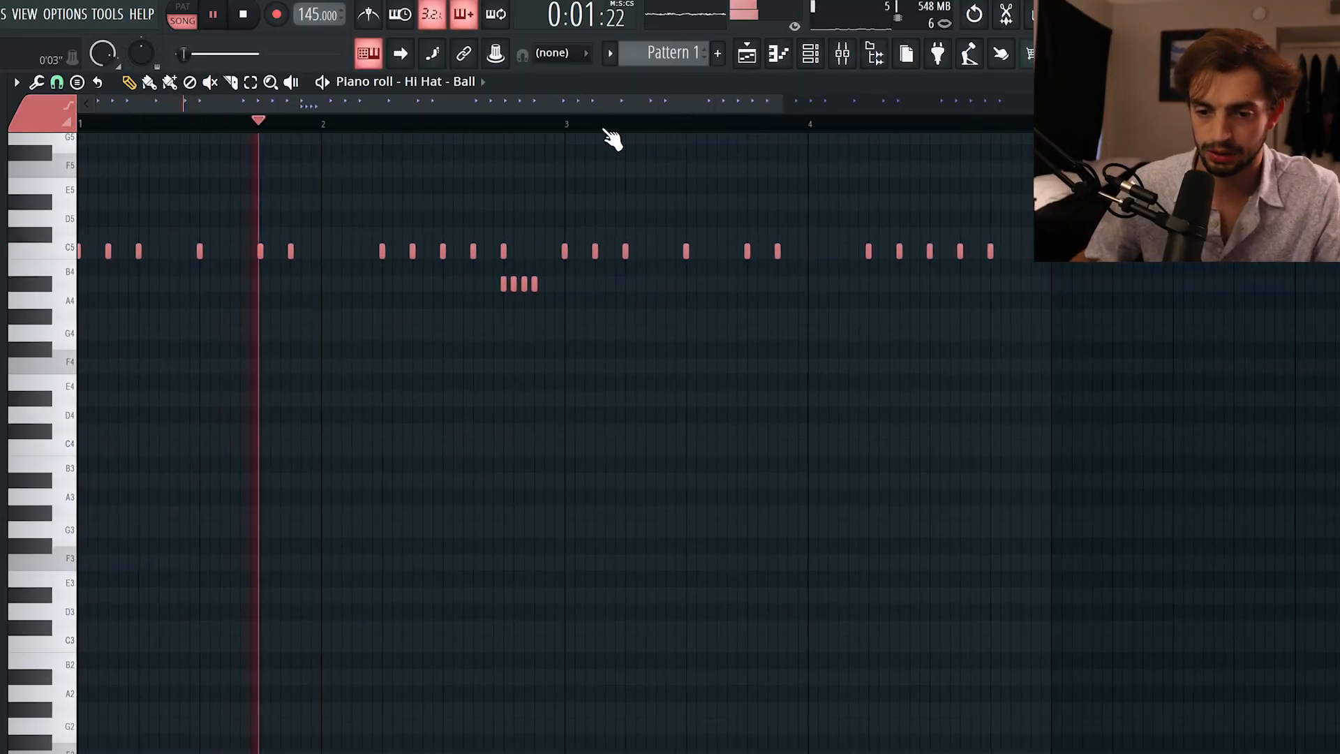
key("space")
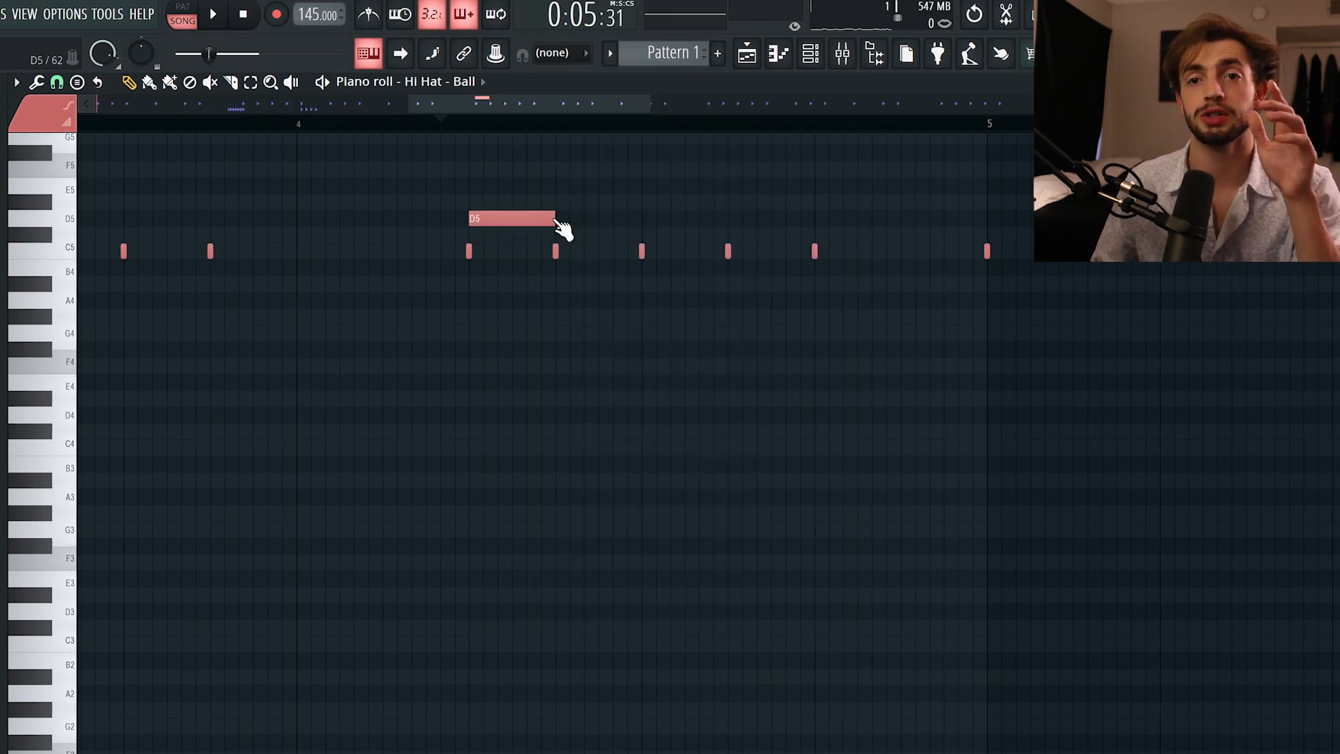
Move the long D5 note in bar 4 down to A#4 and chop it into a fast roll, adjusting the Chopper's time multiplier
left_click_drag(511, 222, 509, 302)
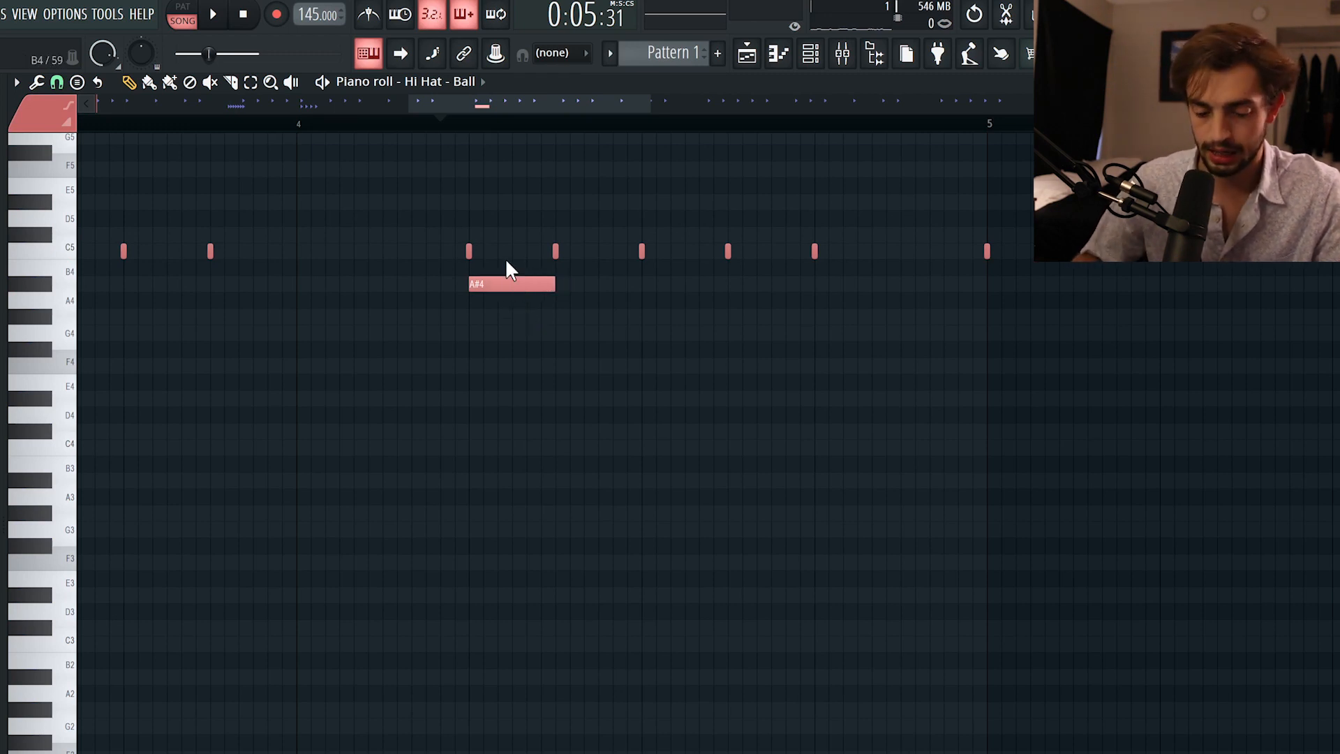
key("alt+u")
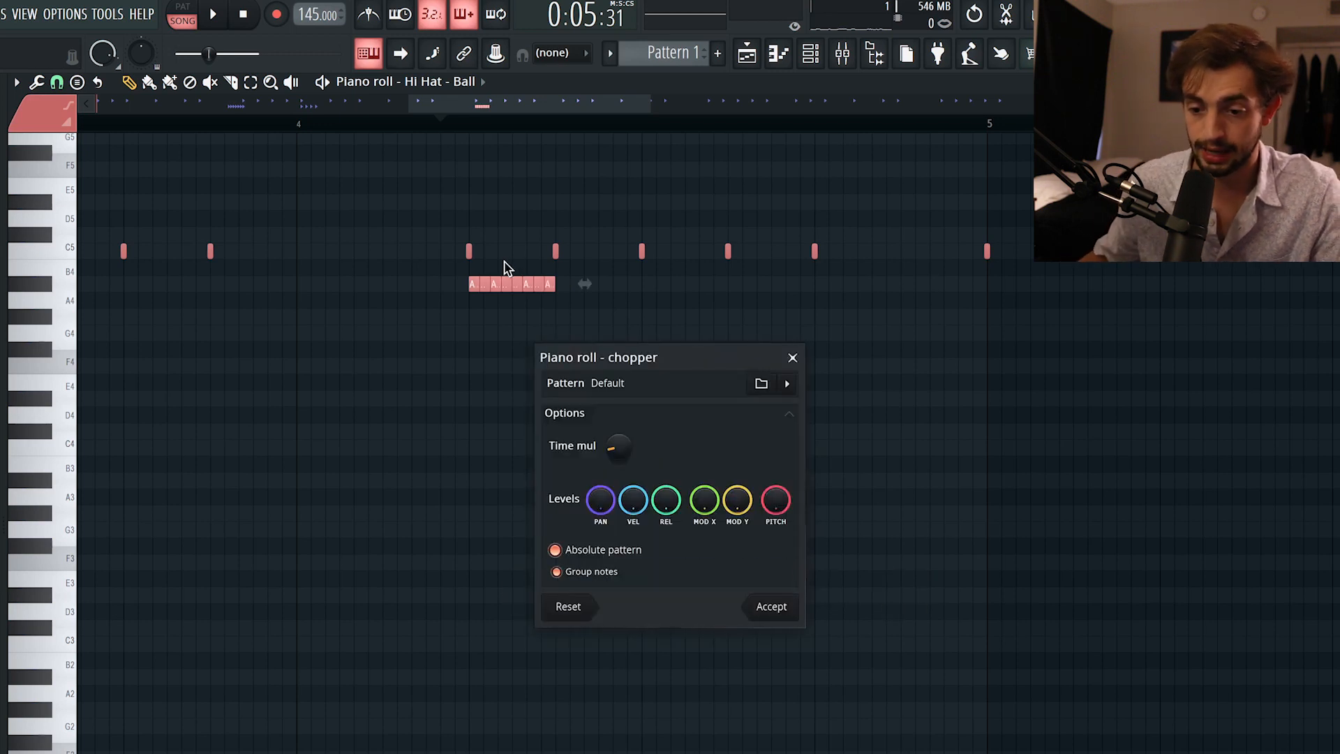
left_click_drag(668, 362, 720, 328)
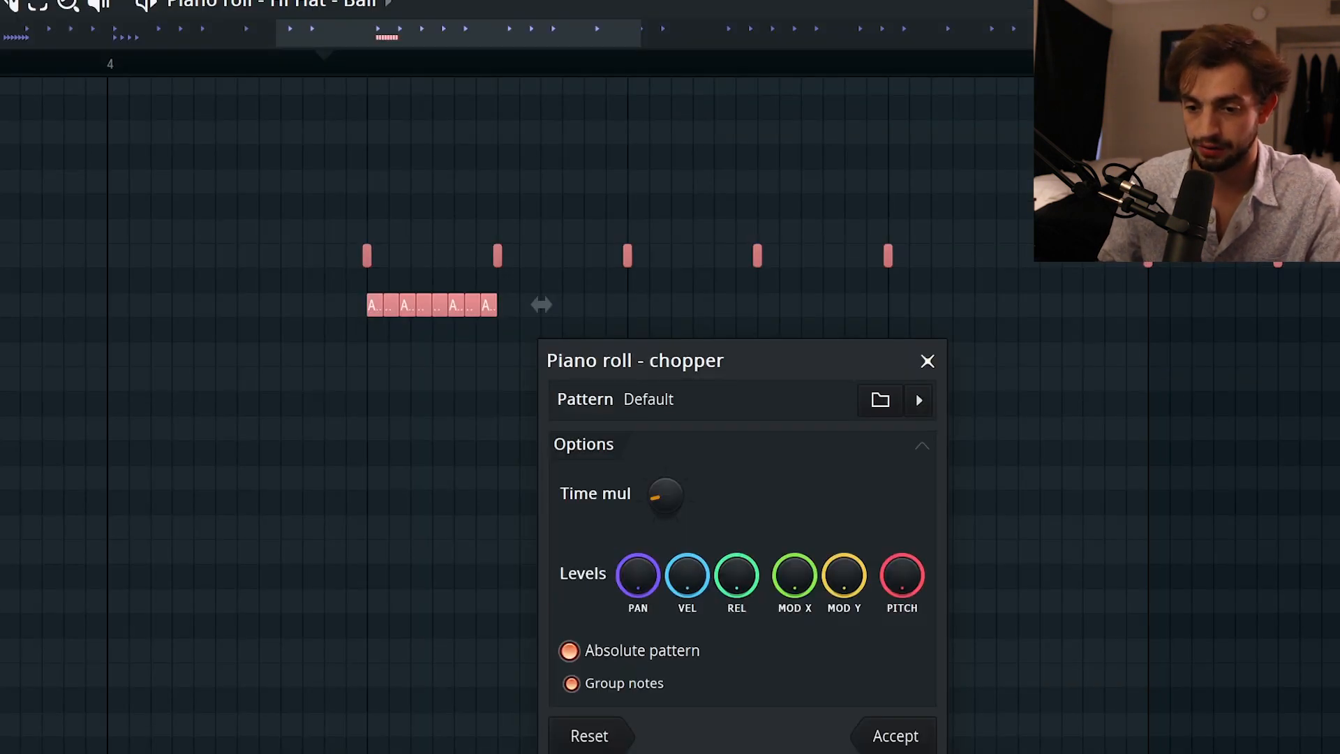
key("space")
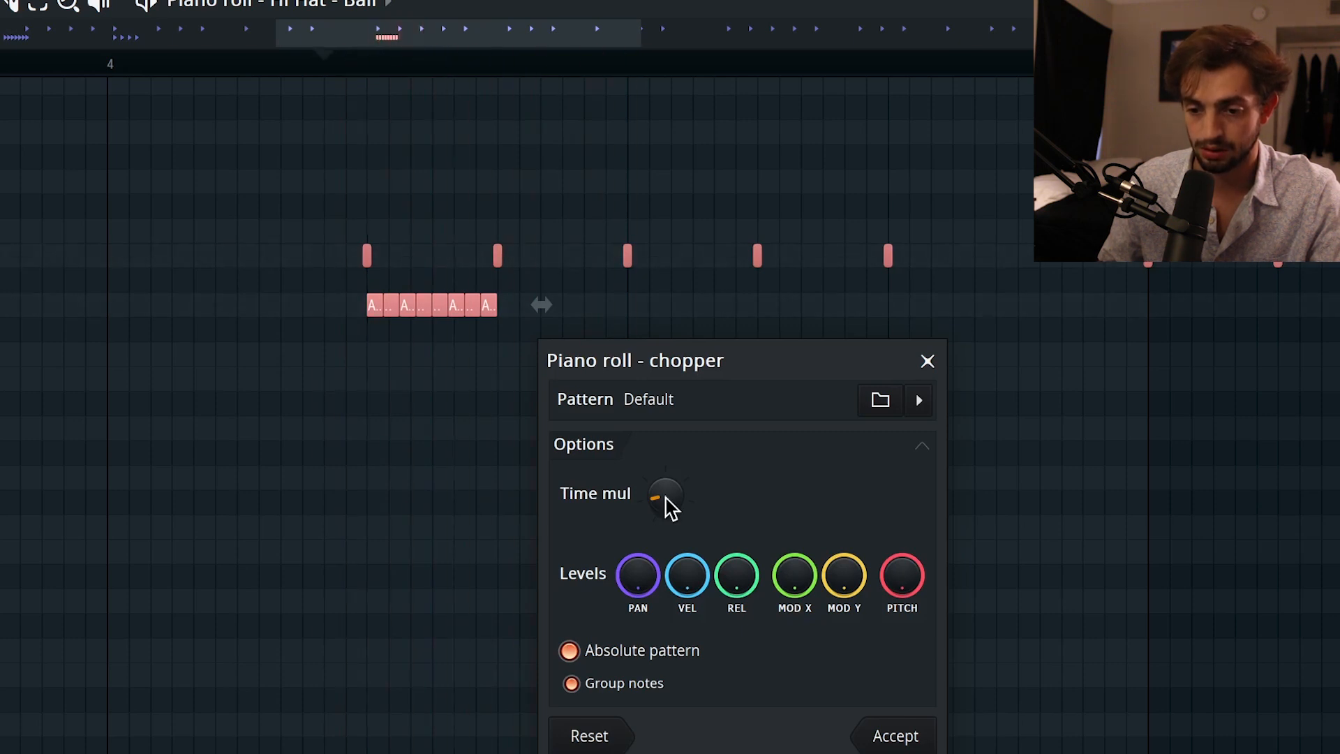
left_click_drag(669, 506, 666, 498)
key("space")
key("space")
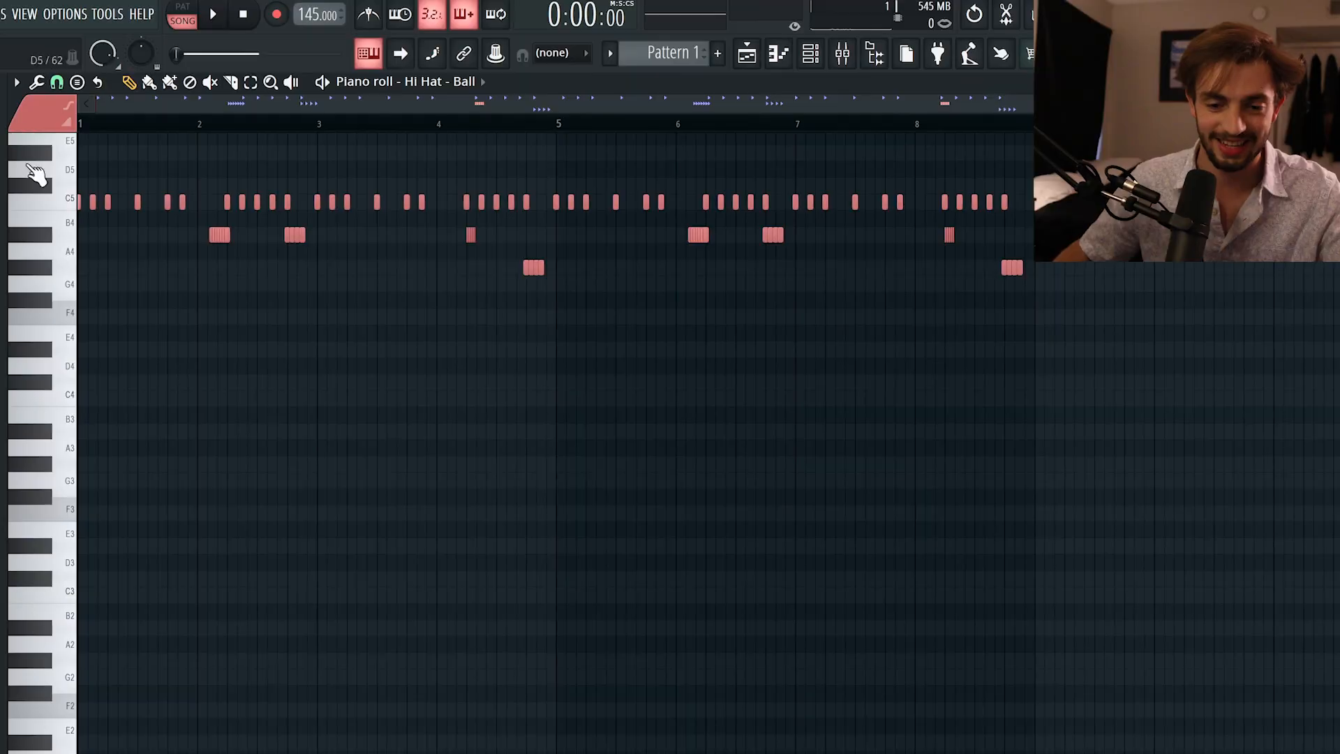
Place E4 hi-hat notes on the second, seventh and eighth steps of bar 1 during playback
key("space")
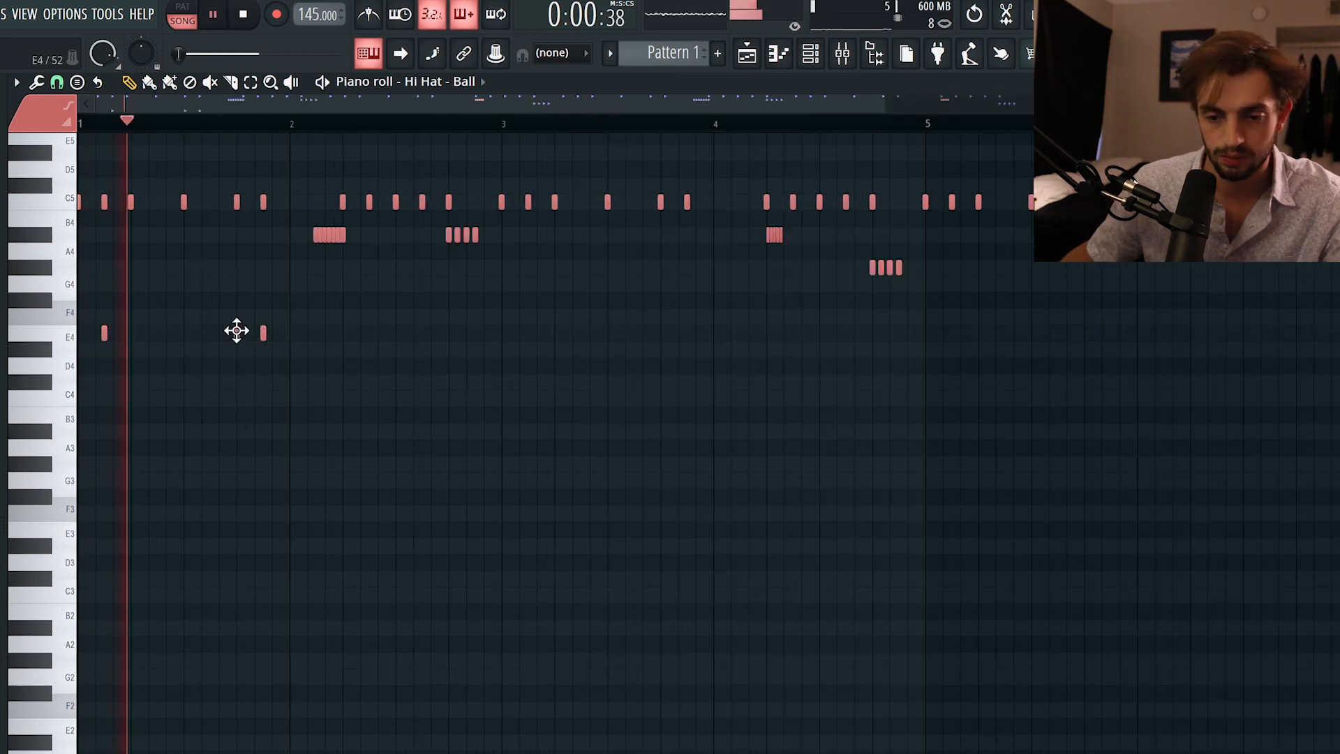
left_click(237, 333)
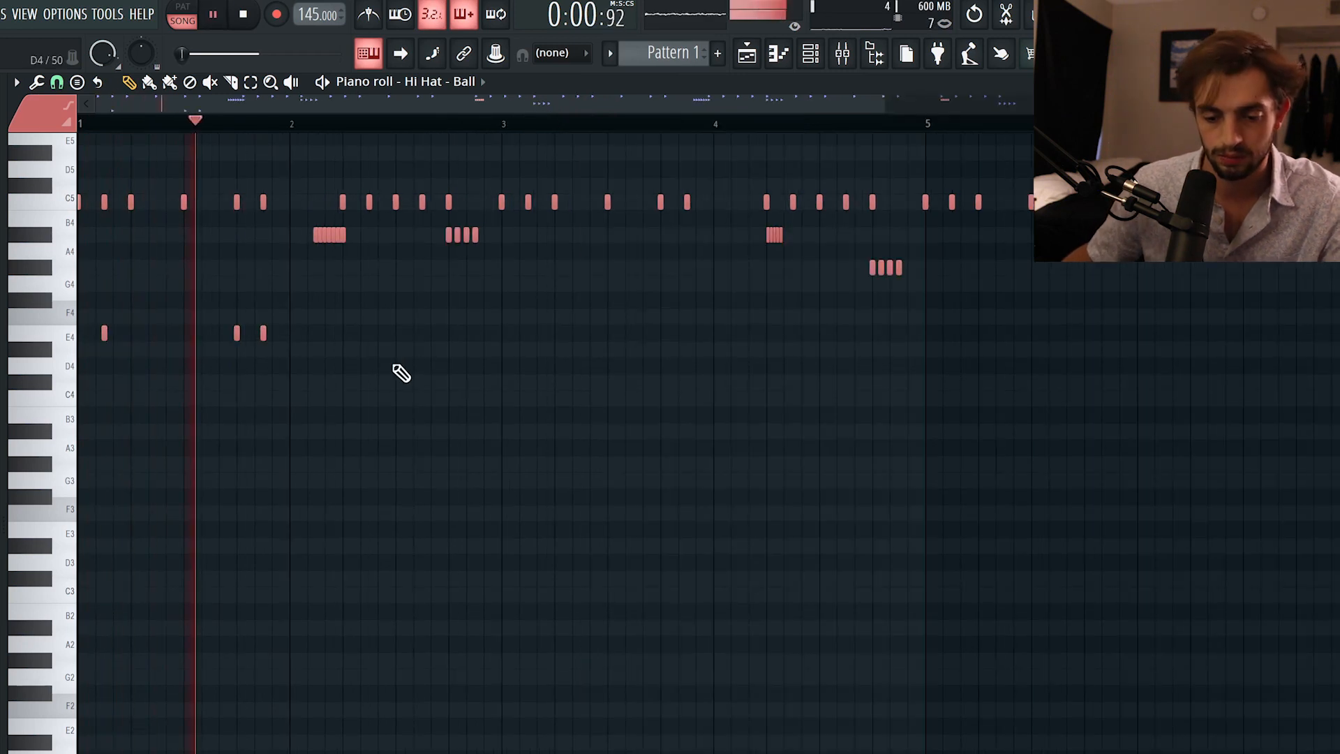
key("space")
left_click(396, 333)
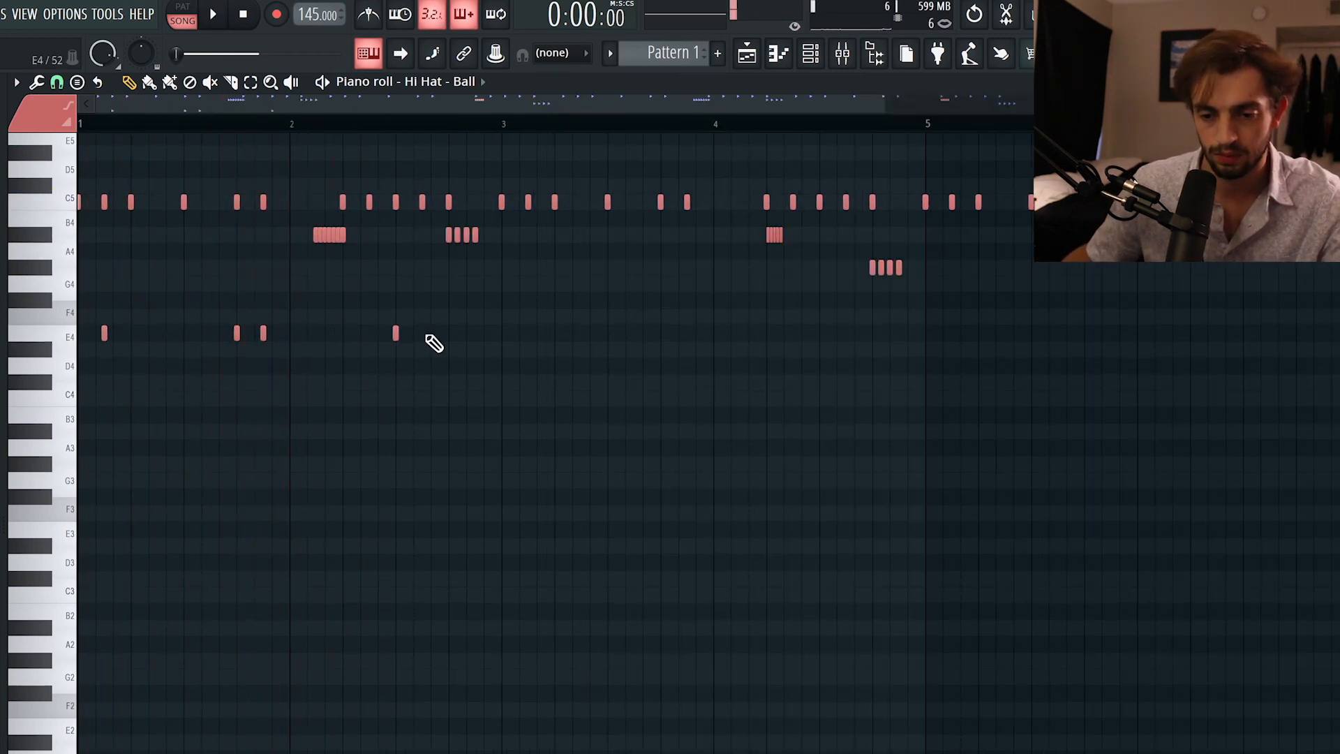
key("space")
key("ctrl+z")
Add an E4 note on the sixth step of bar 2 and repeat the two-bar E4 pattern through bar 8
left_click(422, 333)
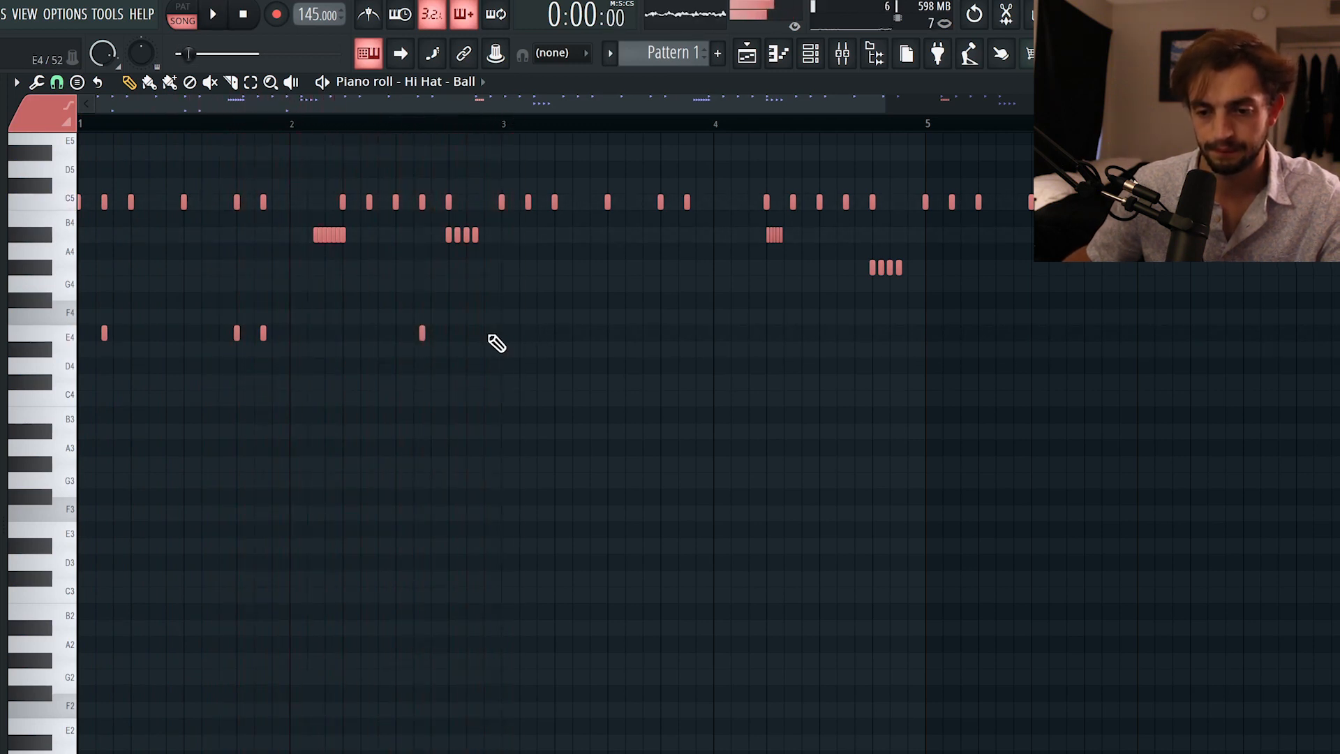
key("space")
left_click_drag(502, 349, 81, 333)
right_click(236, 333)
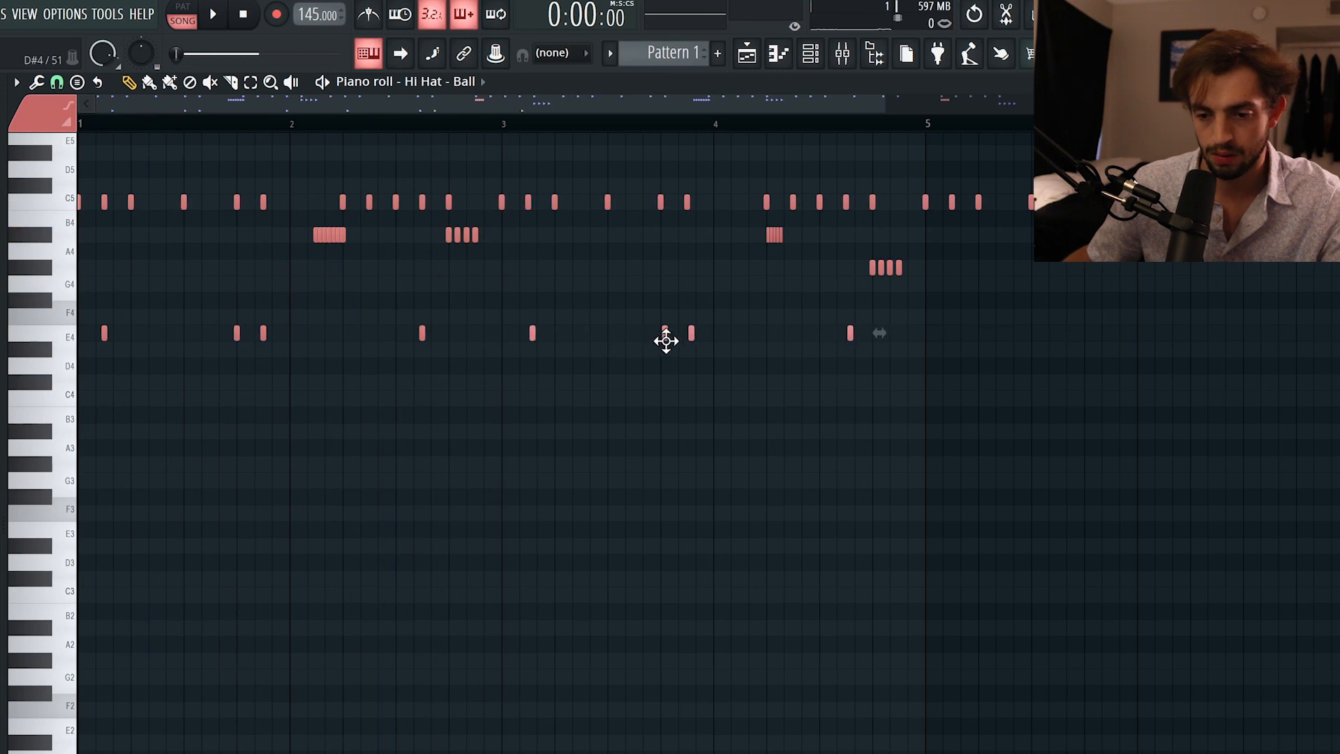
scroll(656, 374, "down", 2)
key("space")
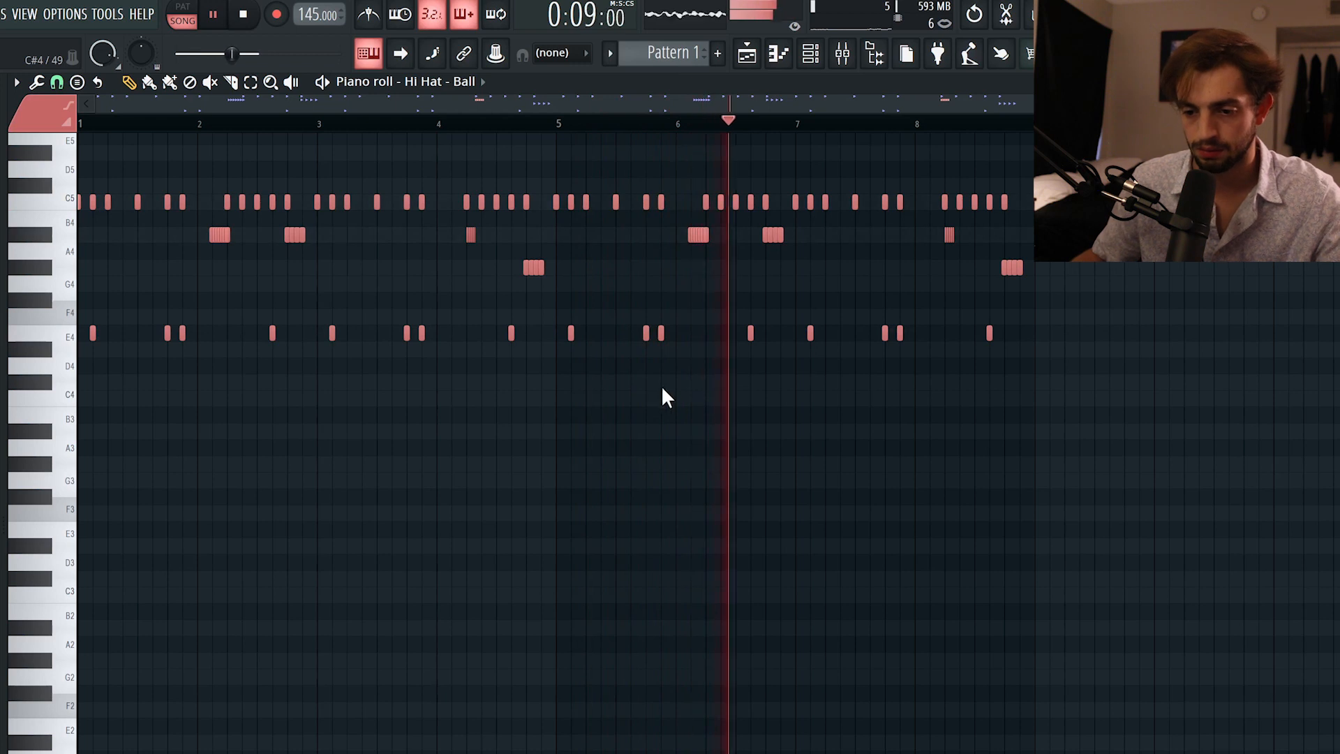
key("space")
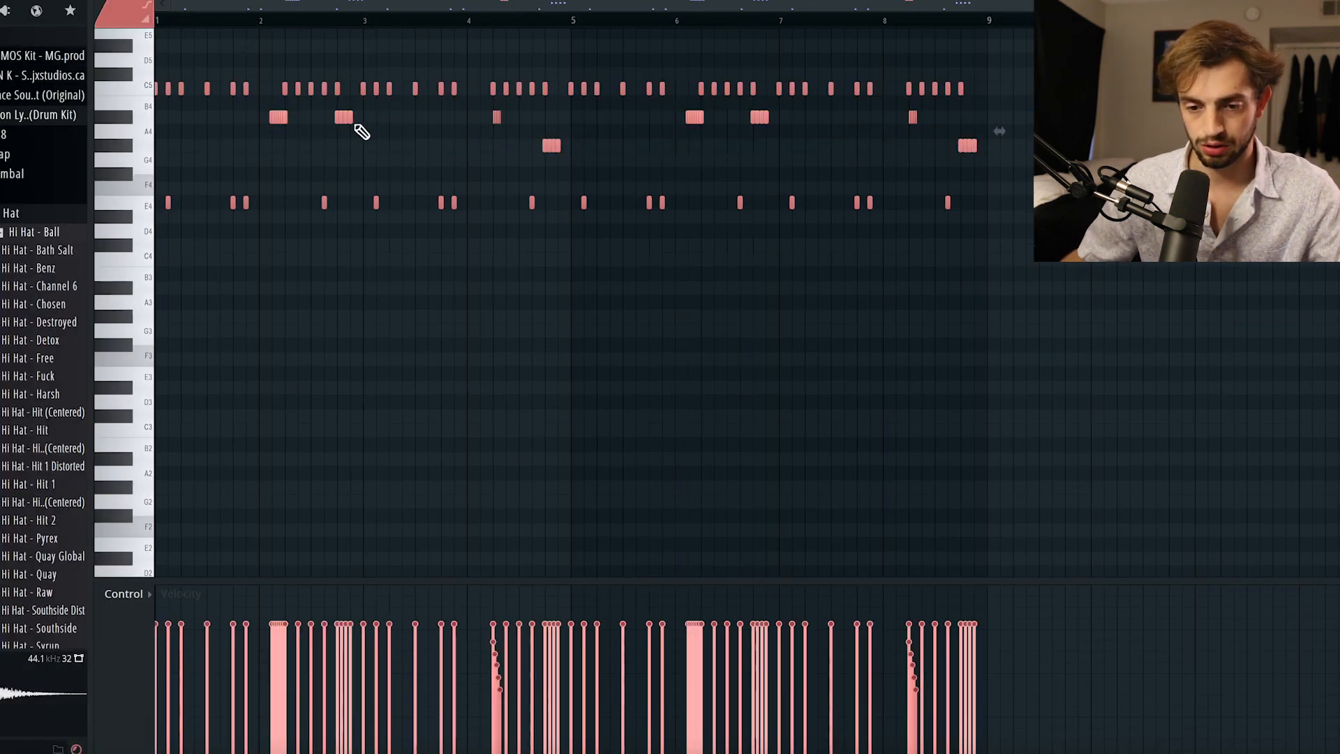
Lower the velocity of the A#4 and G#4 roll notes slightly and of all E4 notes more strongly
scroll(344, 118, "down", 1)
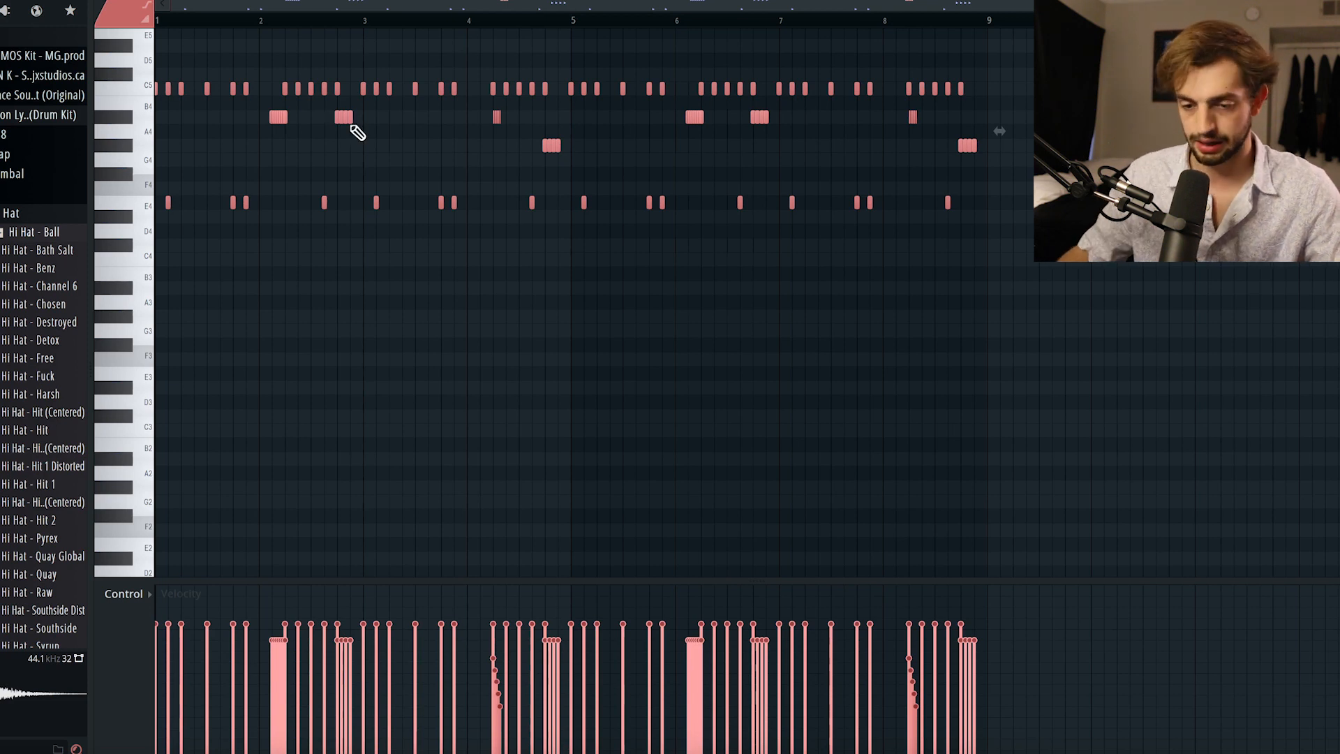
left_click_drag(978, 202, 246, 202)
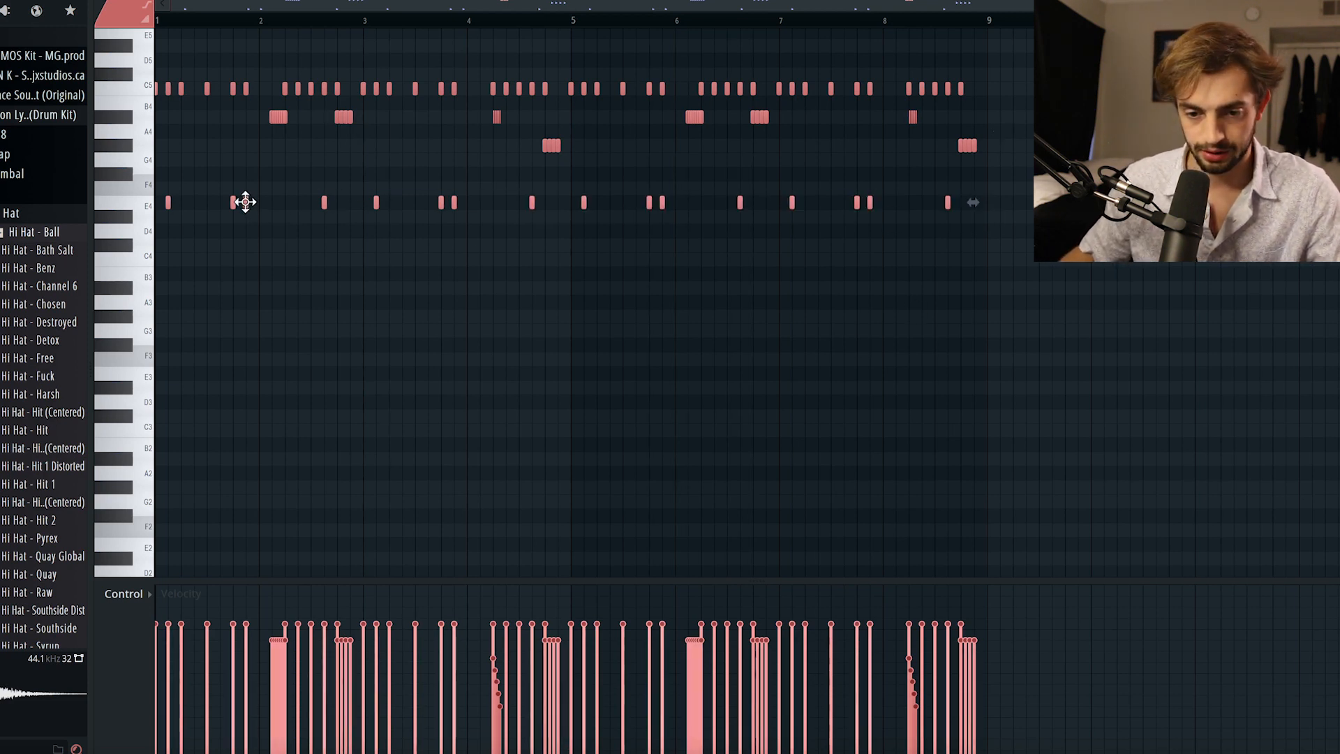
scroll(246, 202, "down", 1)
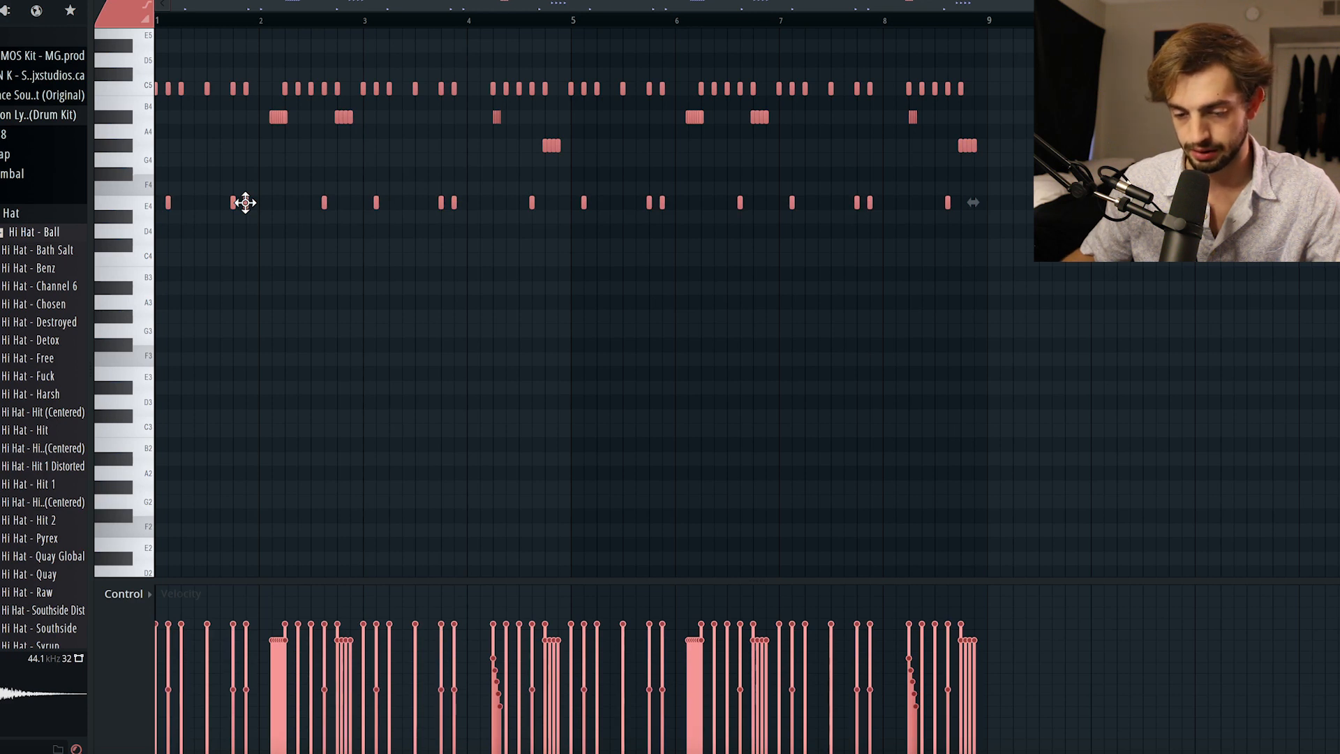
key("space")
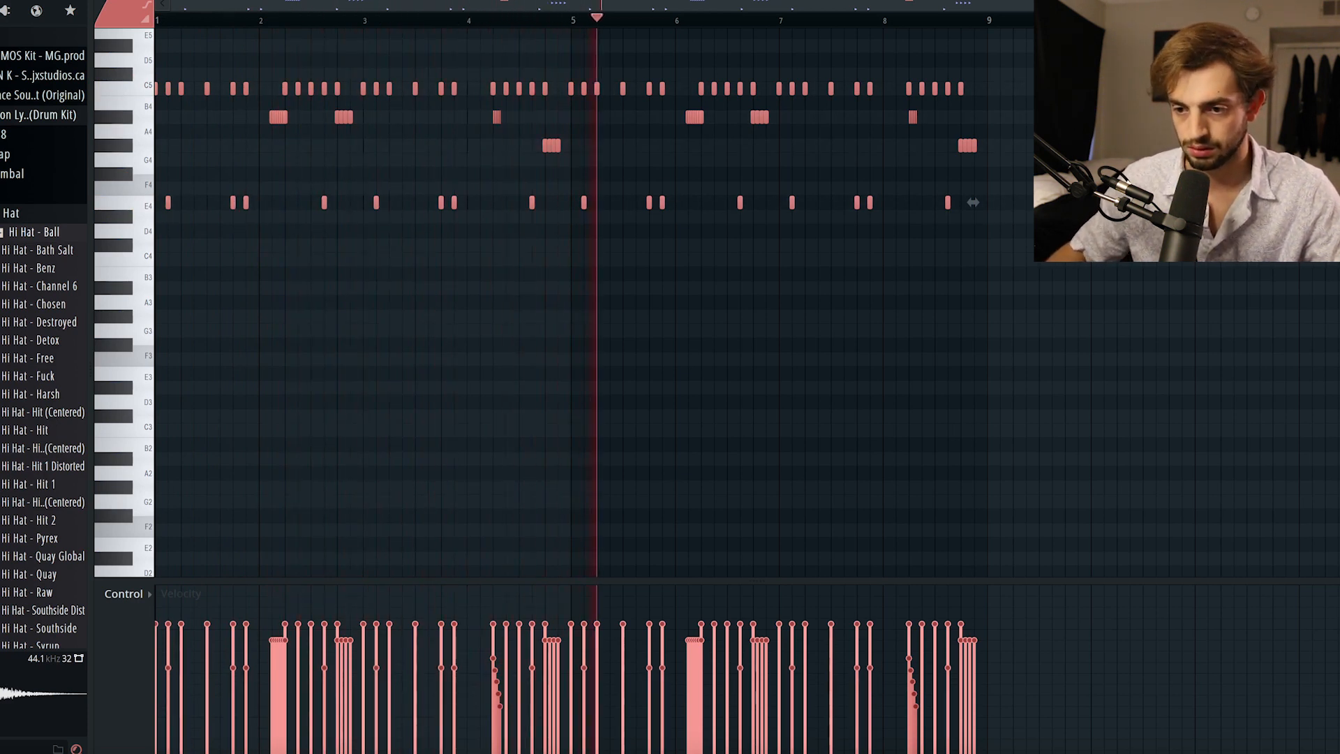
Review the hi-hat pattern with the melody in the playlist and open the Pattern 1 clip's channels
key("F5")
scroll(693, 372, "up", 2)
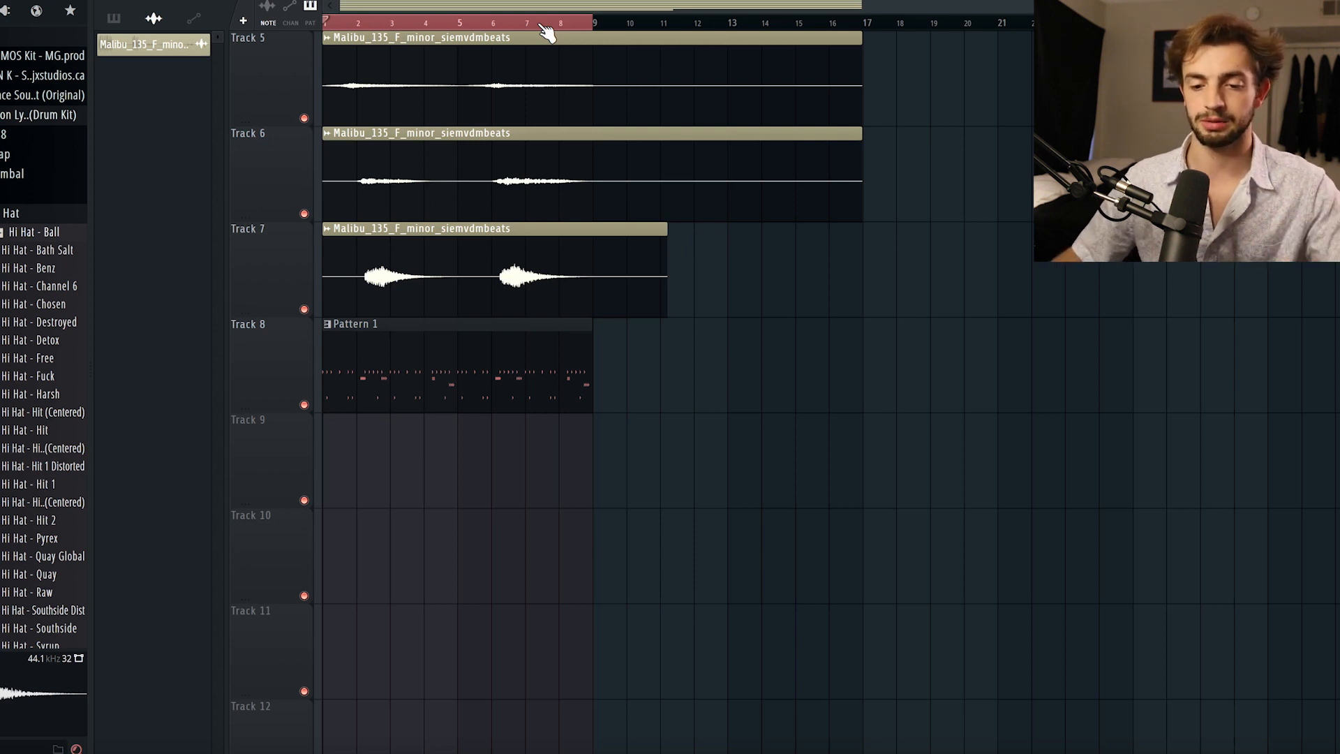
double_click(435, 366)
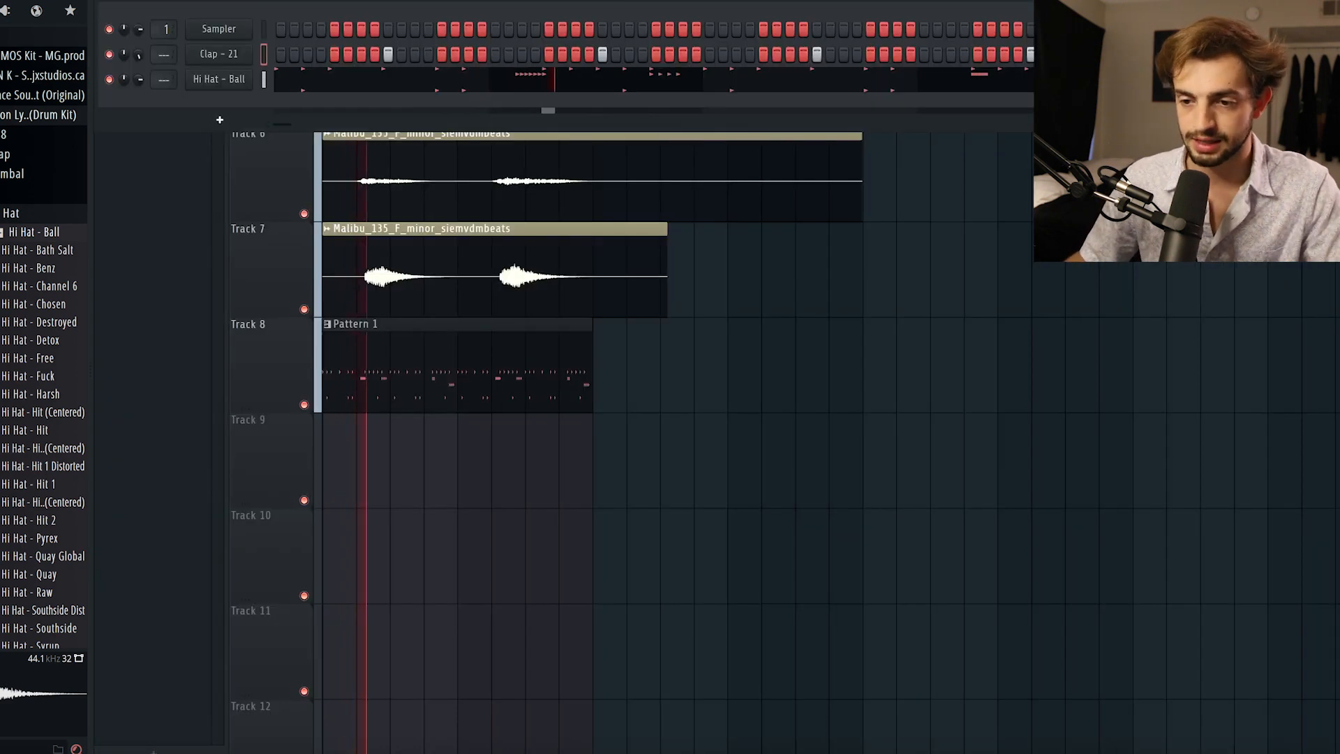
key("space")
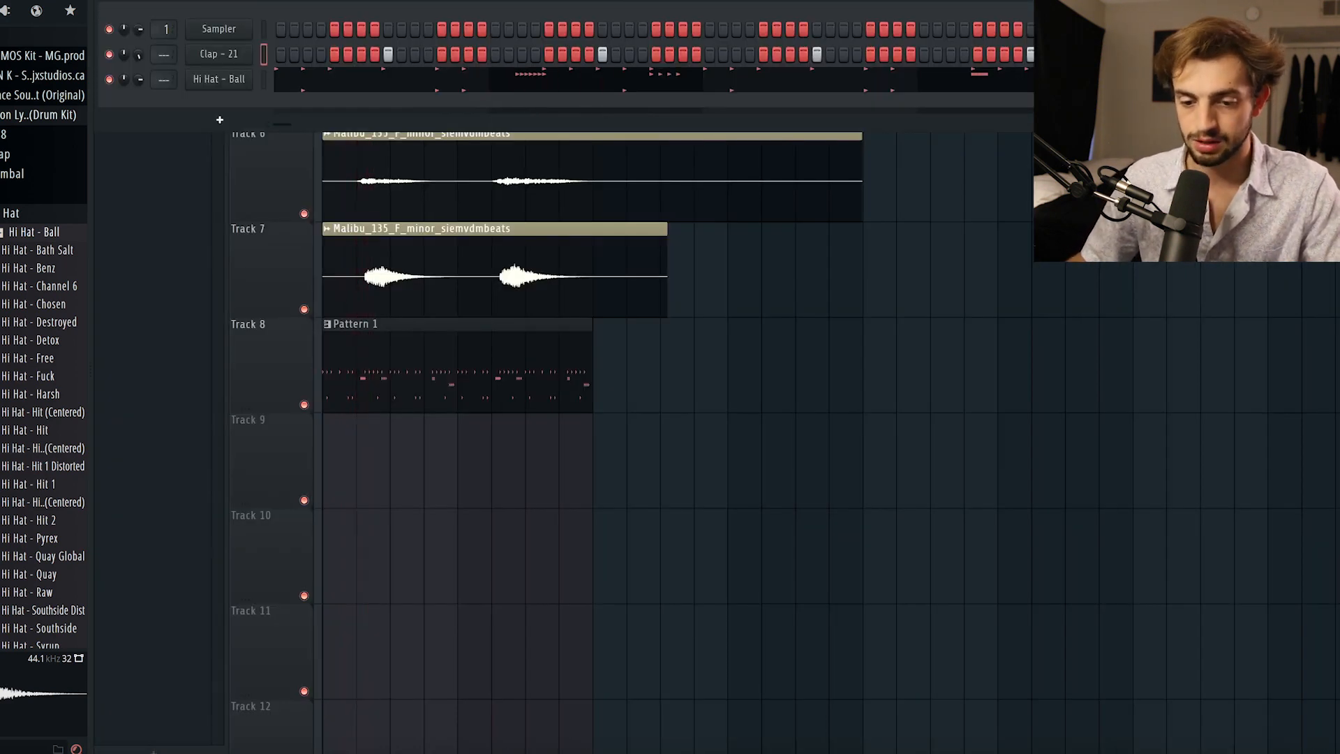
Copy the hi-hat pattern clip to Track 9 as a unique pattern and open its Hi Hat - Ball notes for editing
left_click(327, 325)
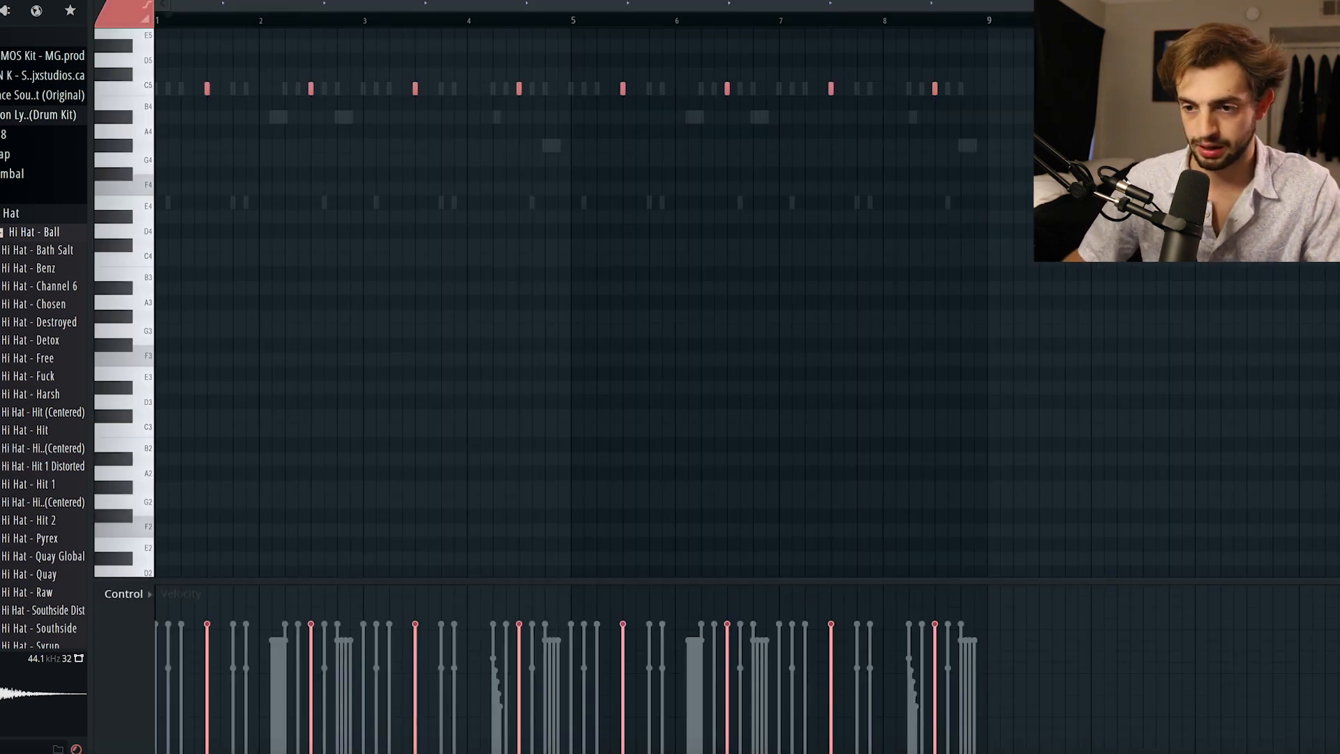
key("F6")
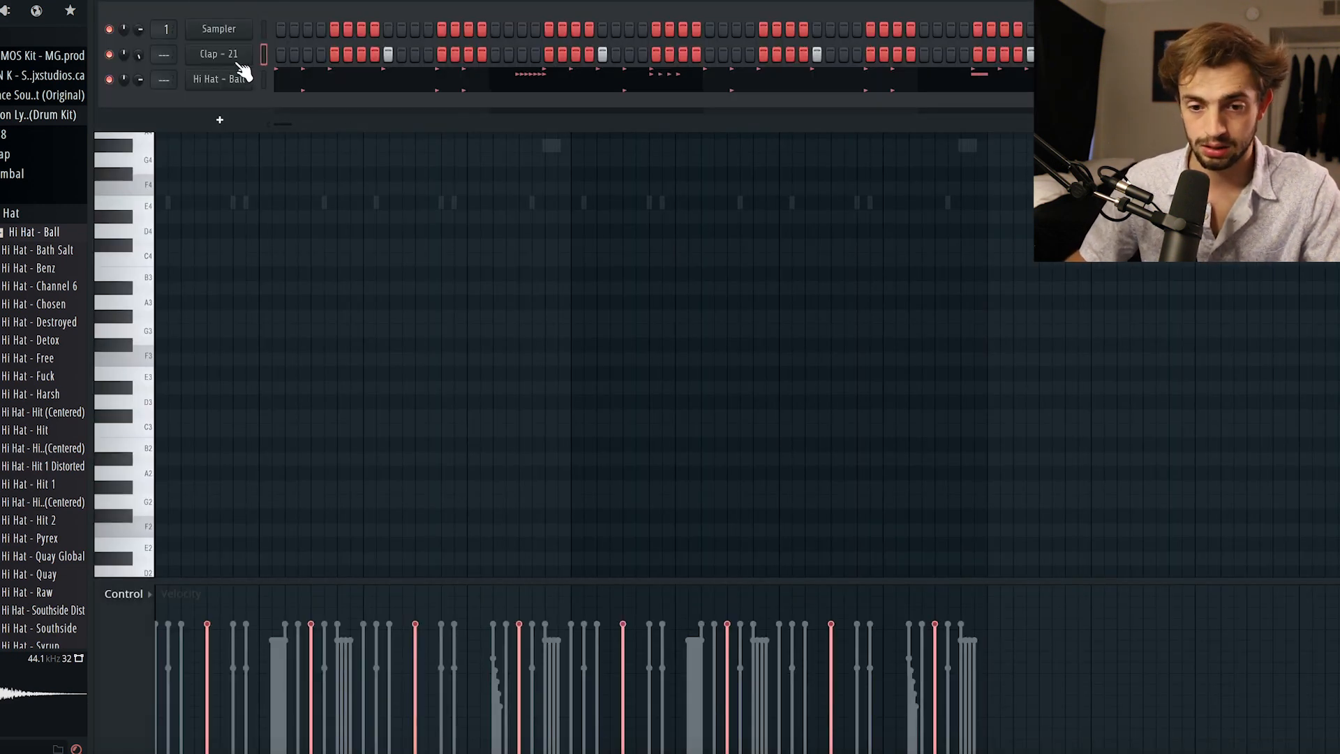
right_click(238, 86)
left_click(314, 82)
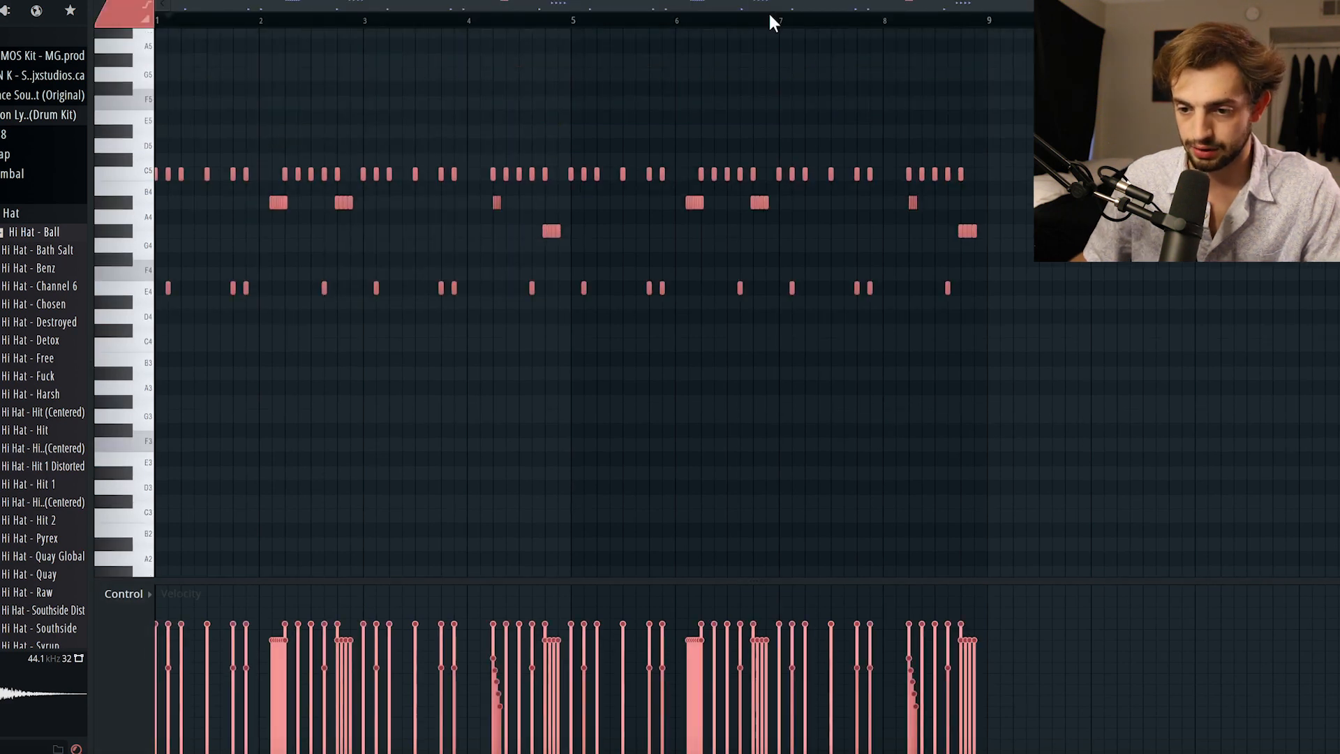
Fill every gap in the C5 hi-hat row so hits run evenly through all eight bars, and play it back
left_click_drag(998, 173, 147, 187)
left_click_drag(275, 168, 347, 176)
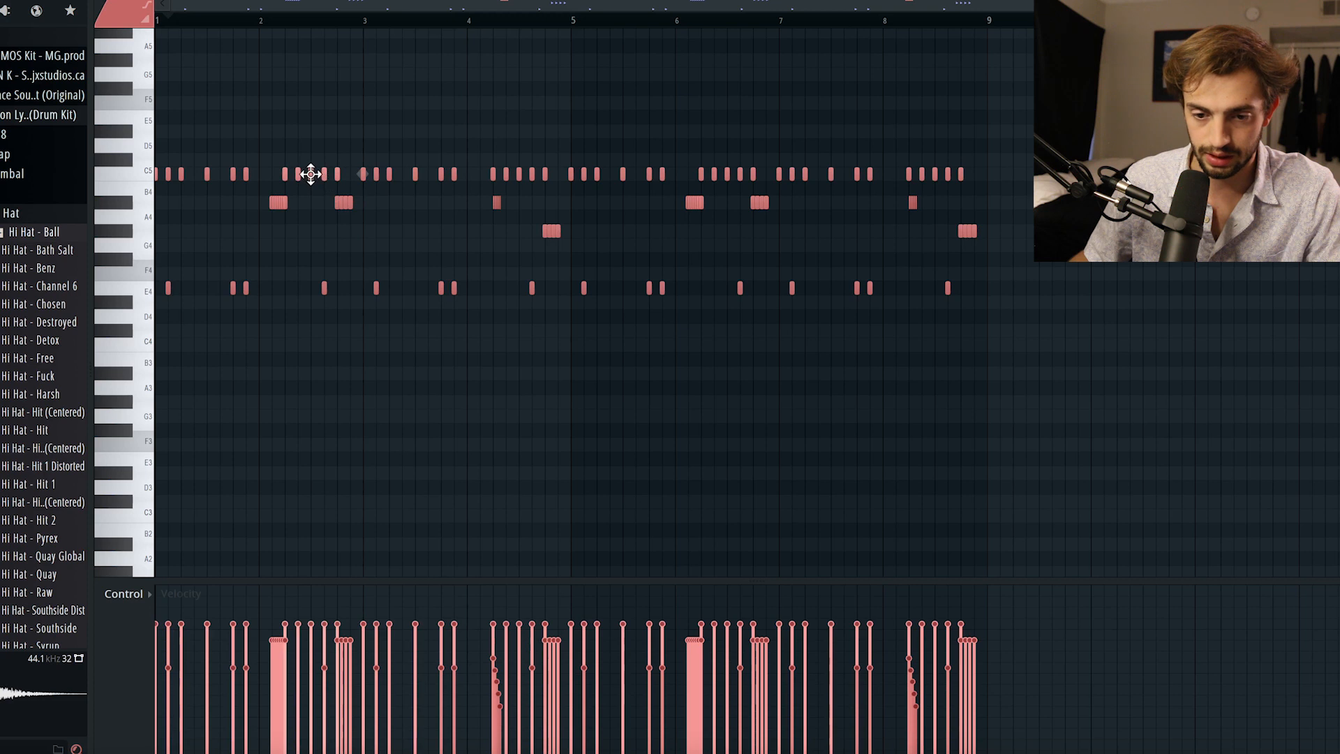
key("space")
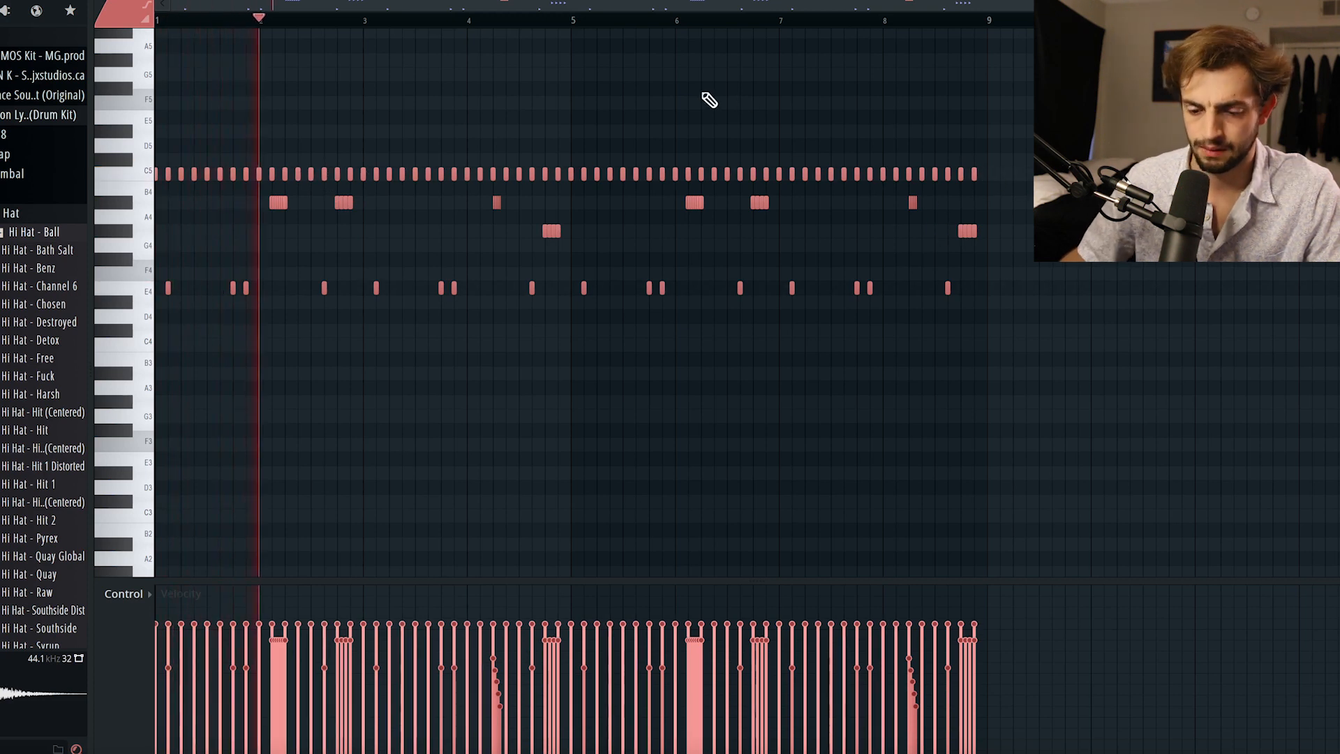
Place a copy of the Pattern 3 clip on Track 10 in the playlist and make it a unique pattern
key("F5")
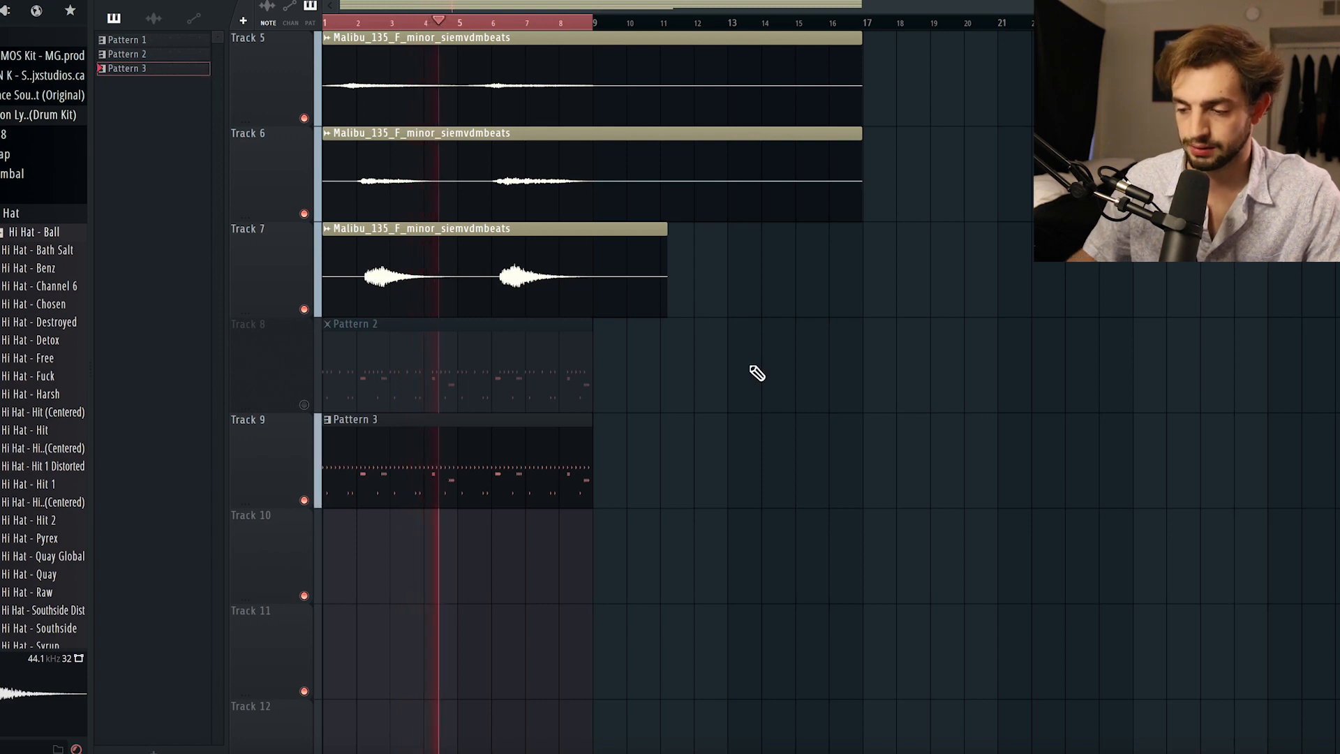
left_click(330, 558)
key("space")
left_click(328, 515)
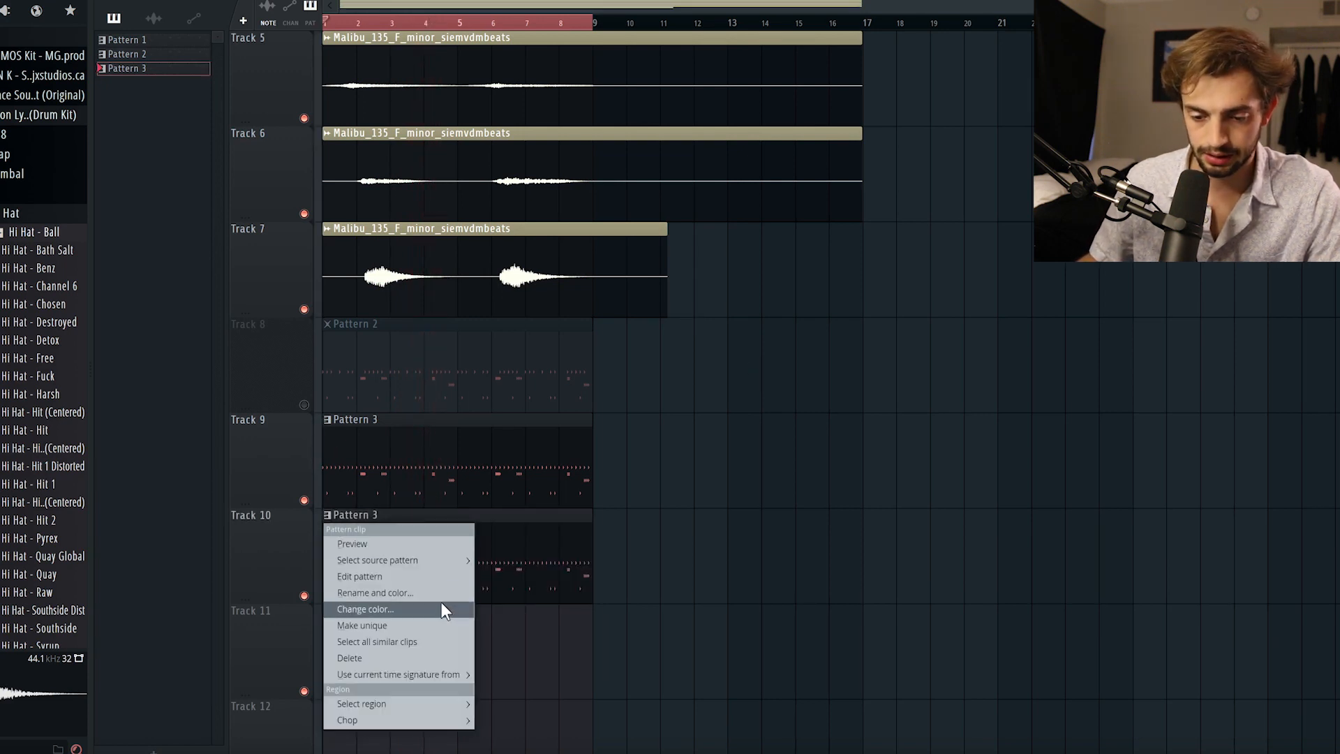
left_click(441, 605)
Delete the A#4 and G#4 rolls and all E4 notes from the new pattern, keeping only the straight C5 hi-hats
left_click_drag(769, 266, 236, 211)
left_click_drag(769, 323, 112, 202)
key("Delete")
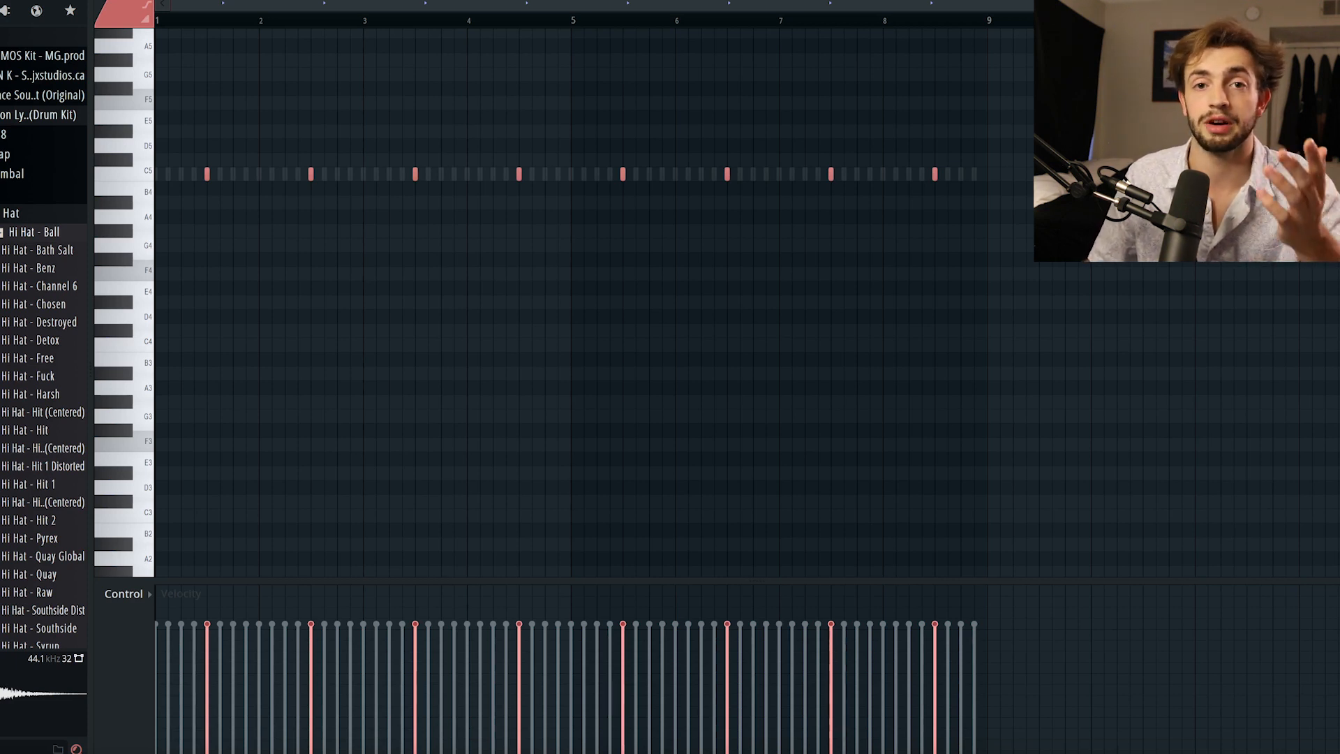
Open the Hi Hat - Ball notes in the piano roll and delete all C5 hits except the first four
key("F6")
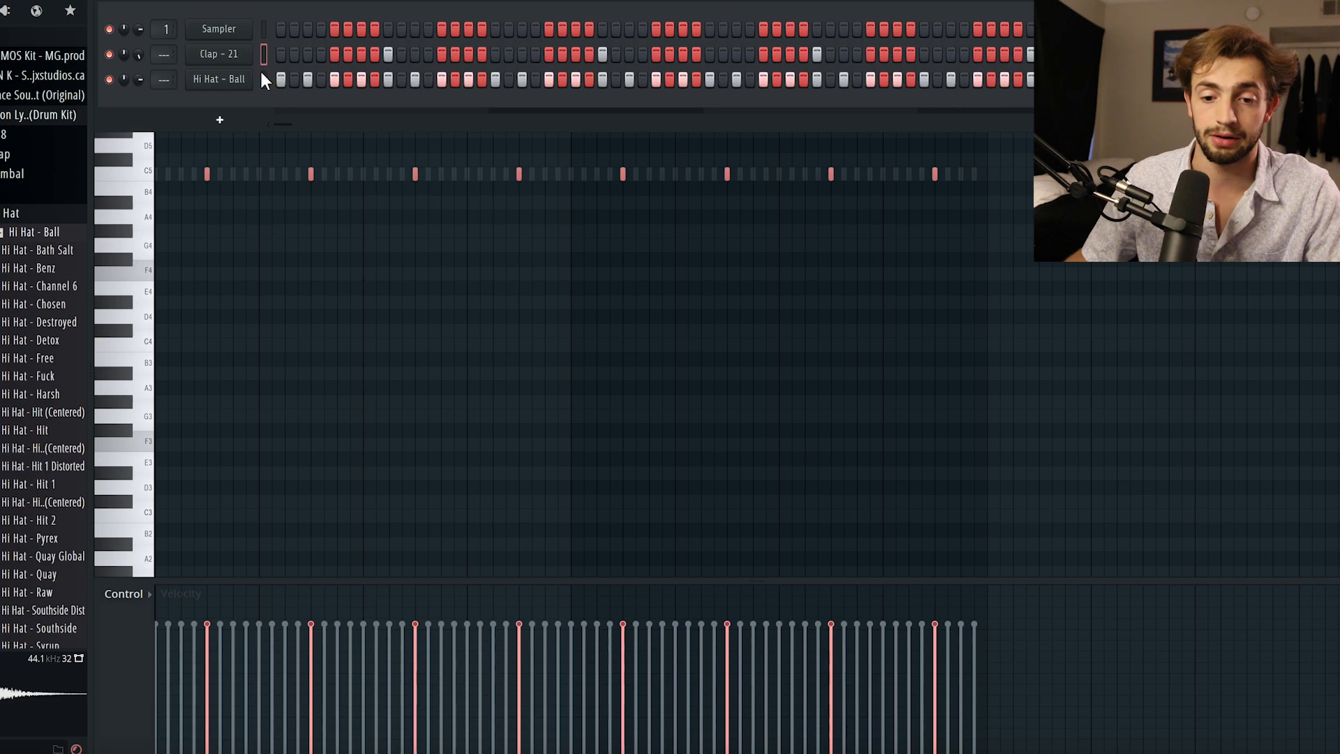
right_click(235, 82)
left_click(279, 81)
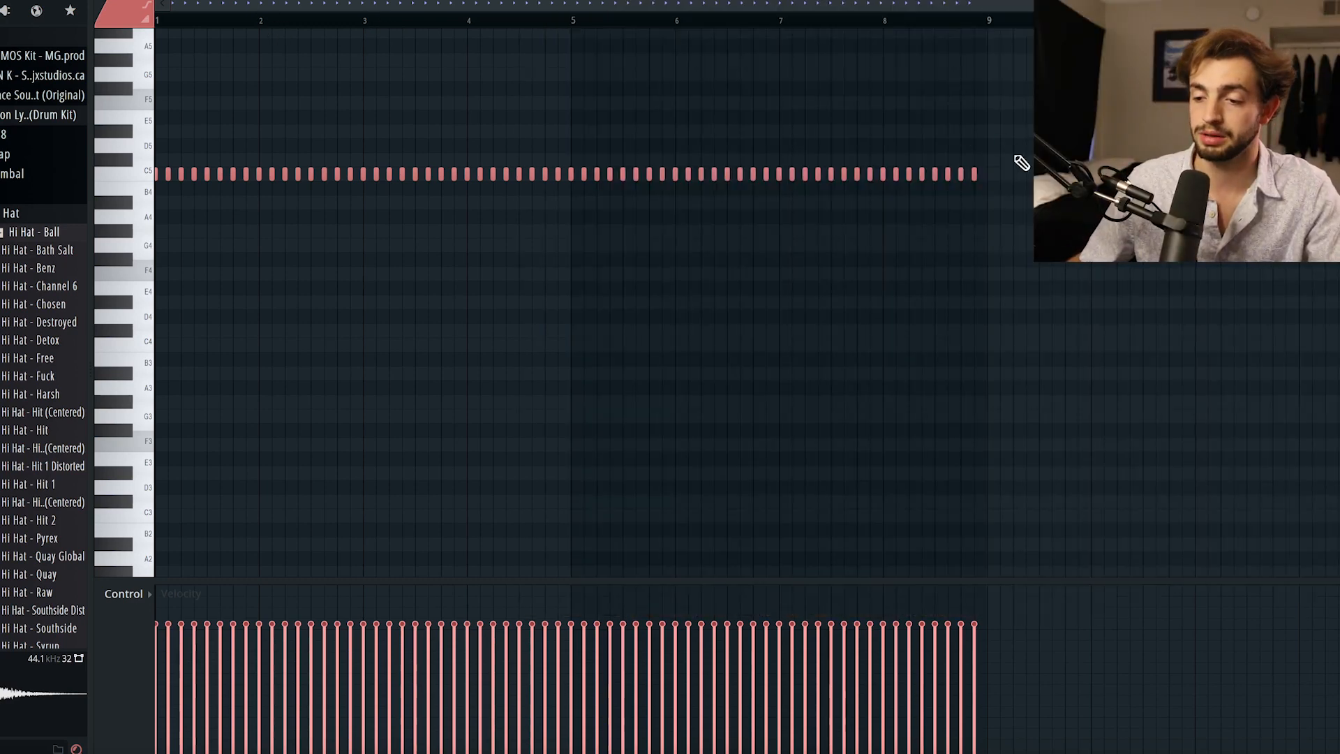
left_click_drag(1047, 153, 202, 194)
key("Delete")
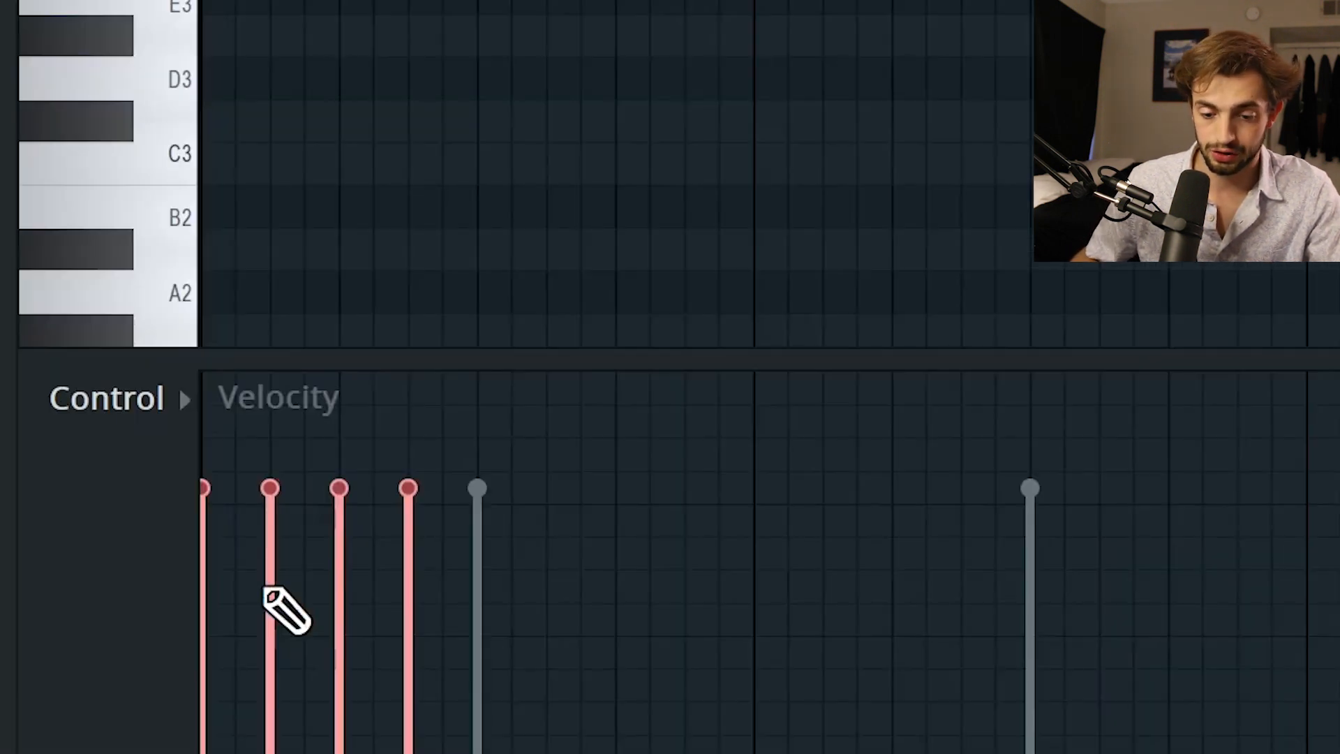
Lower the velocity of the second and fourth hi-hats, and duplicate the four-hit group until it fills all eight bars
left_click(168, 657)
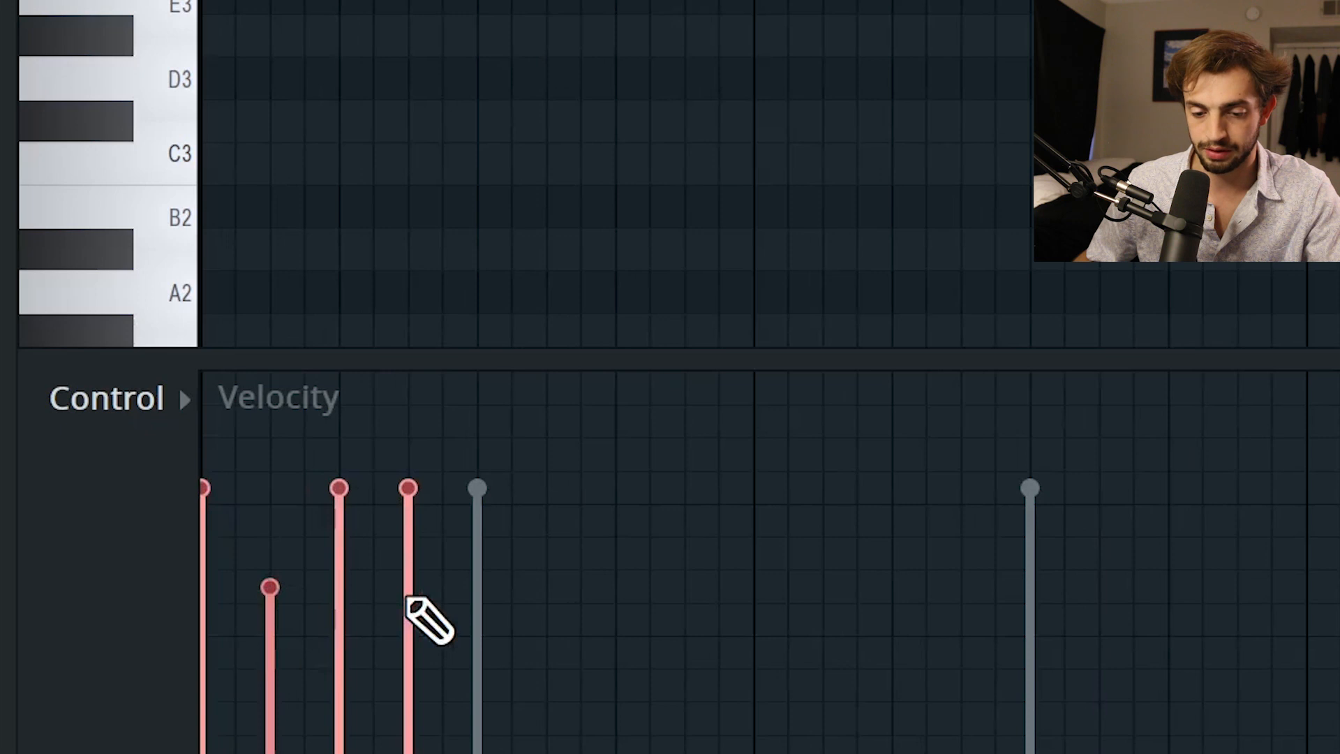
left_click(408, 599)
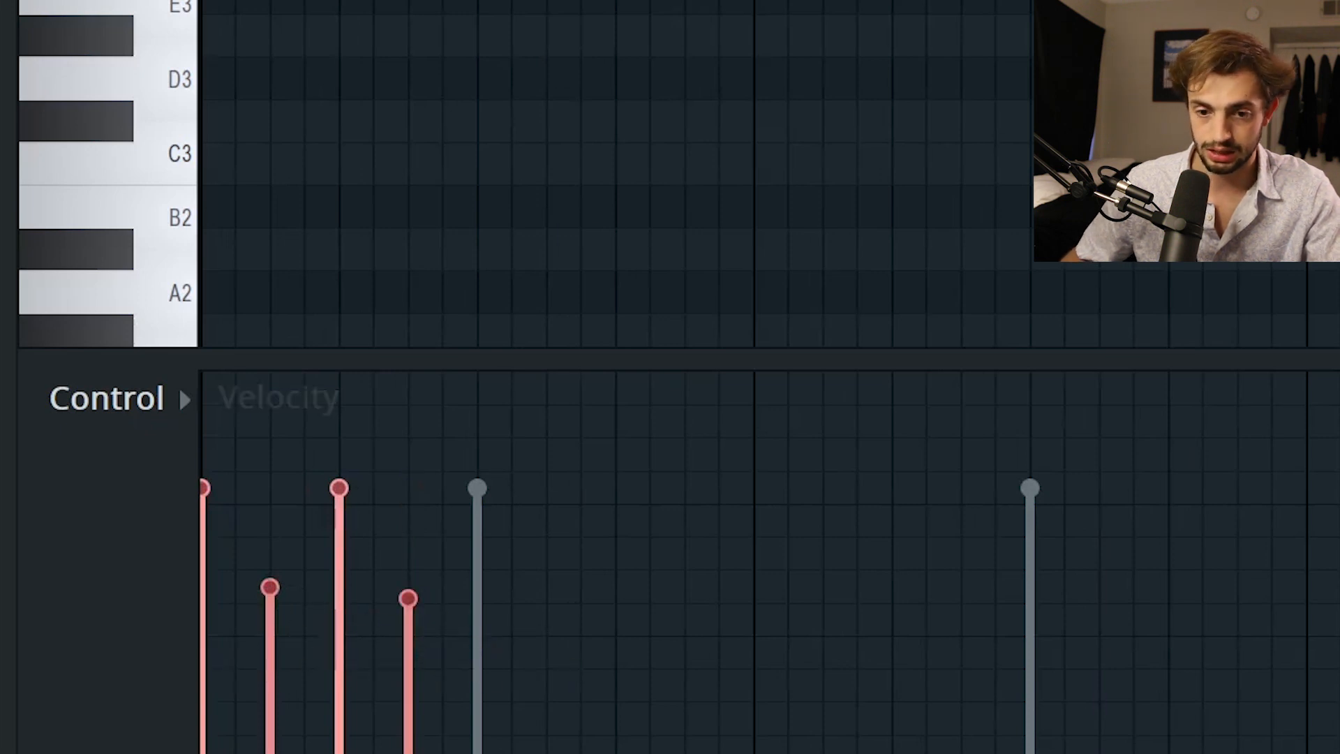
key("ctrl+b")
key("ctrl+b")
key("ctrl+b")
key("ctrl+b")
key("ctrl+b")
key("ctrl+b")
key("ctrl+b")
key("ctrl+b")
key("ctrl+b")
key("ctrl+b")
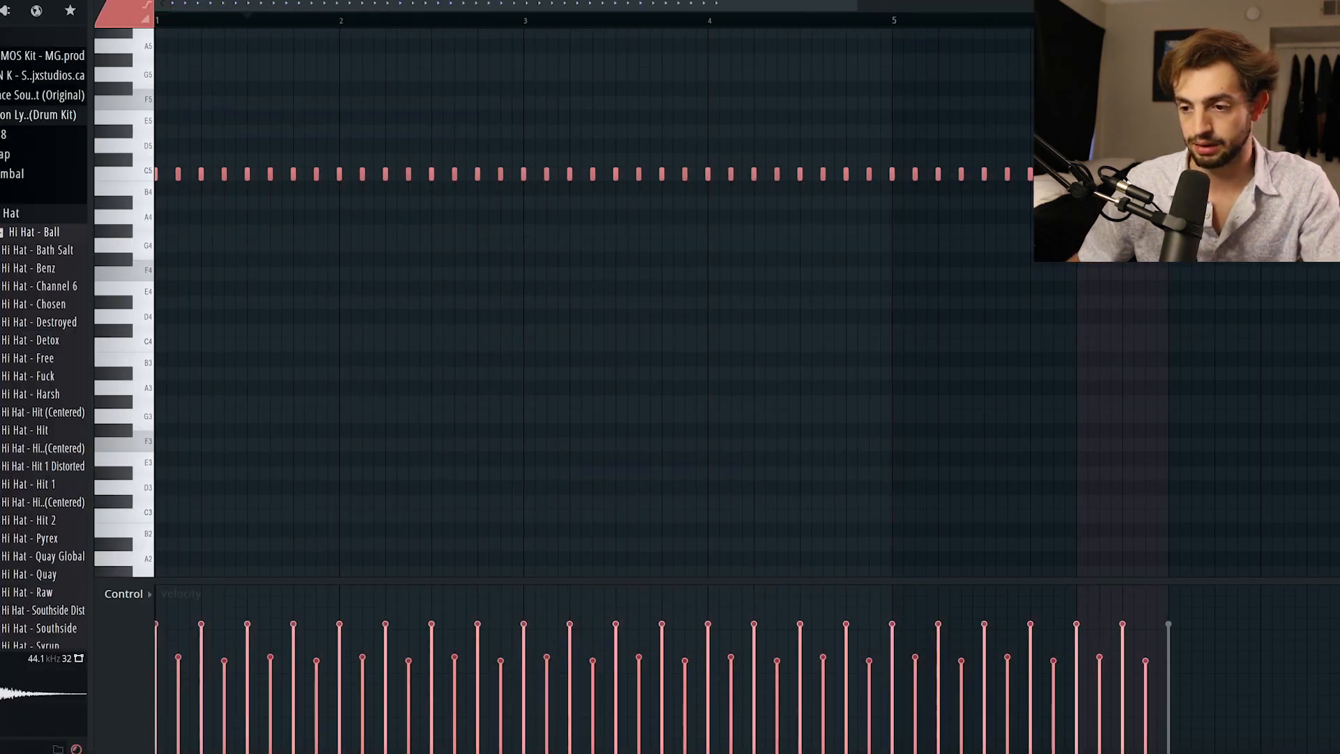
key("ctrl+b")
key("ctrl+b")
key("ctrl+b")
key("ctrl+b")
key("ctrl+b")
scroll(499, 24, "down", 3)
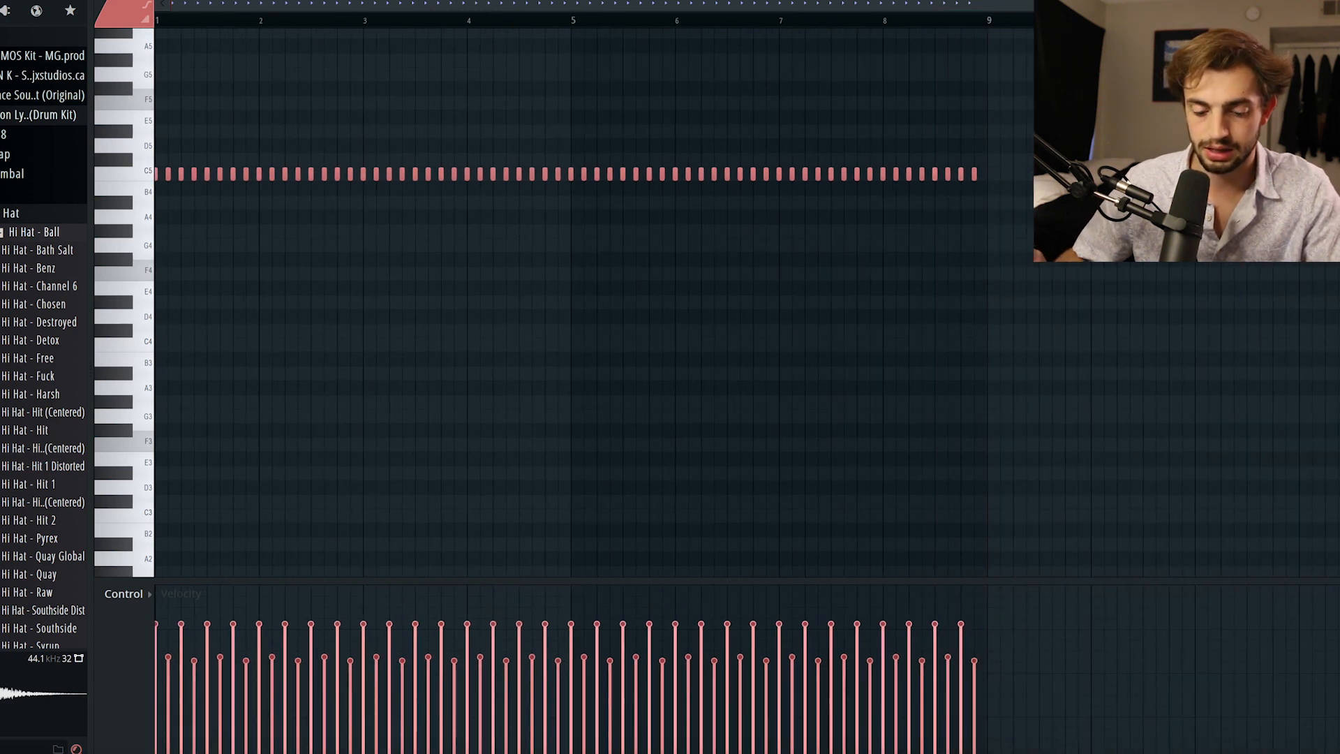
Select all the hi-hat notes and apply a slight random velocity variation with the randomizer's Levels section
key("ctrl+a")
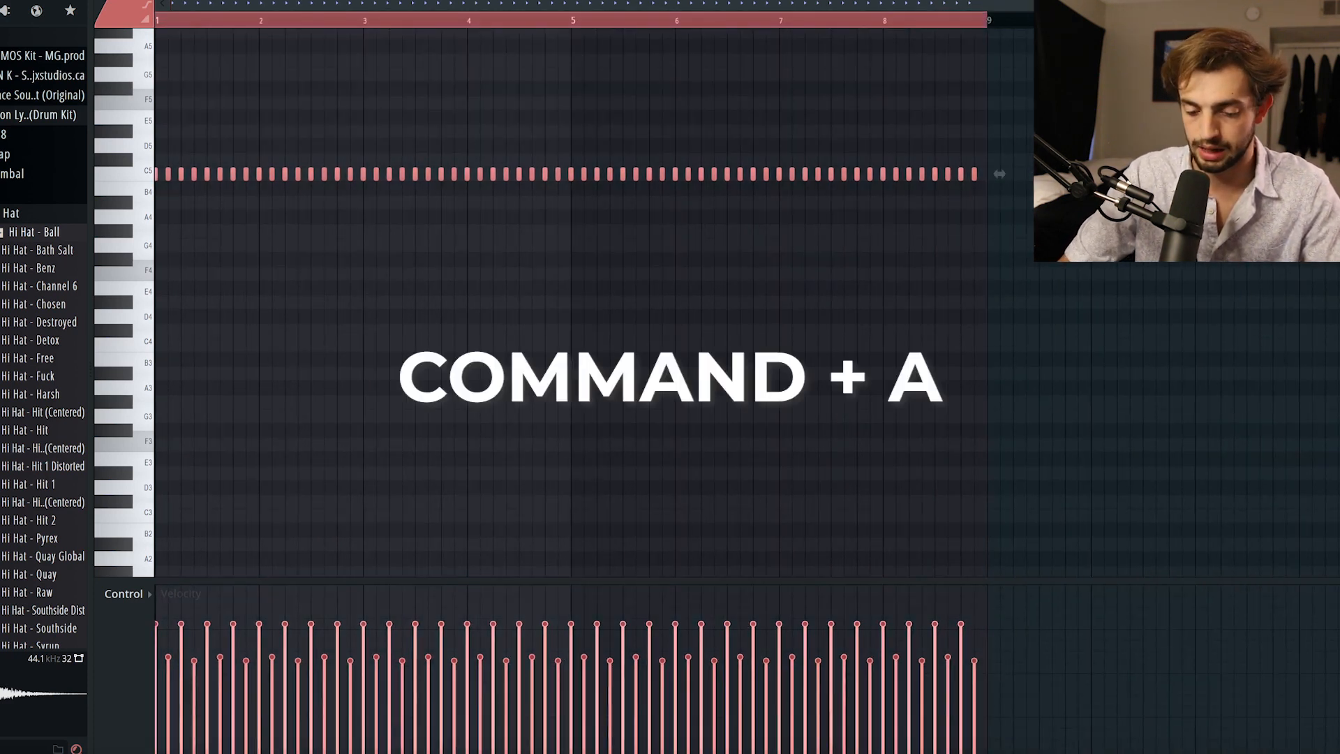
key("alt+r")
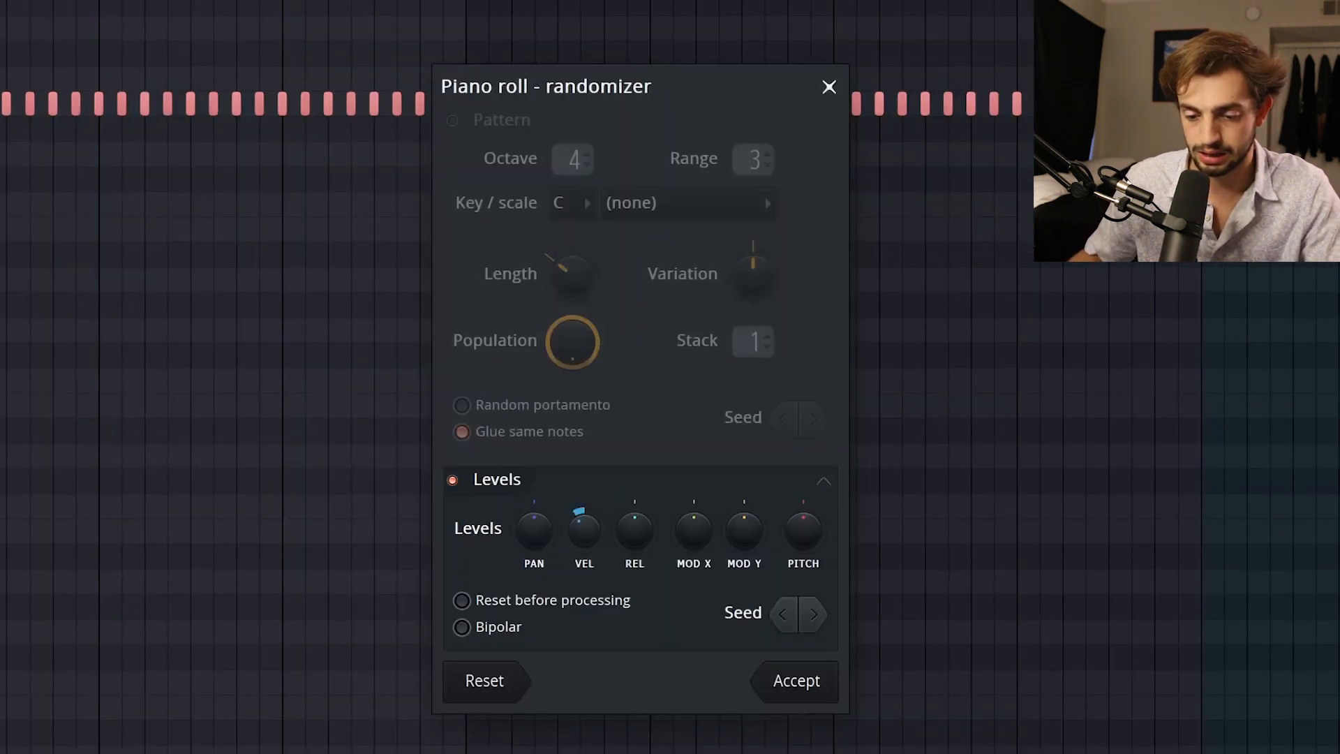
left_click(803, 685)
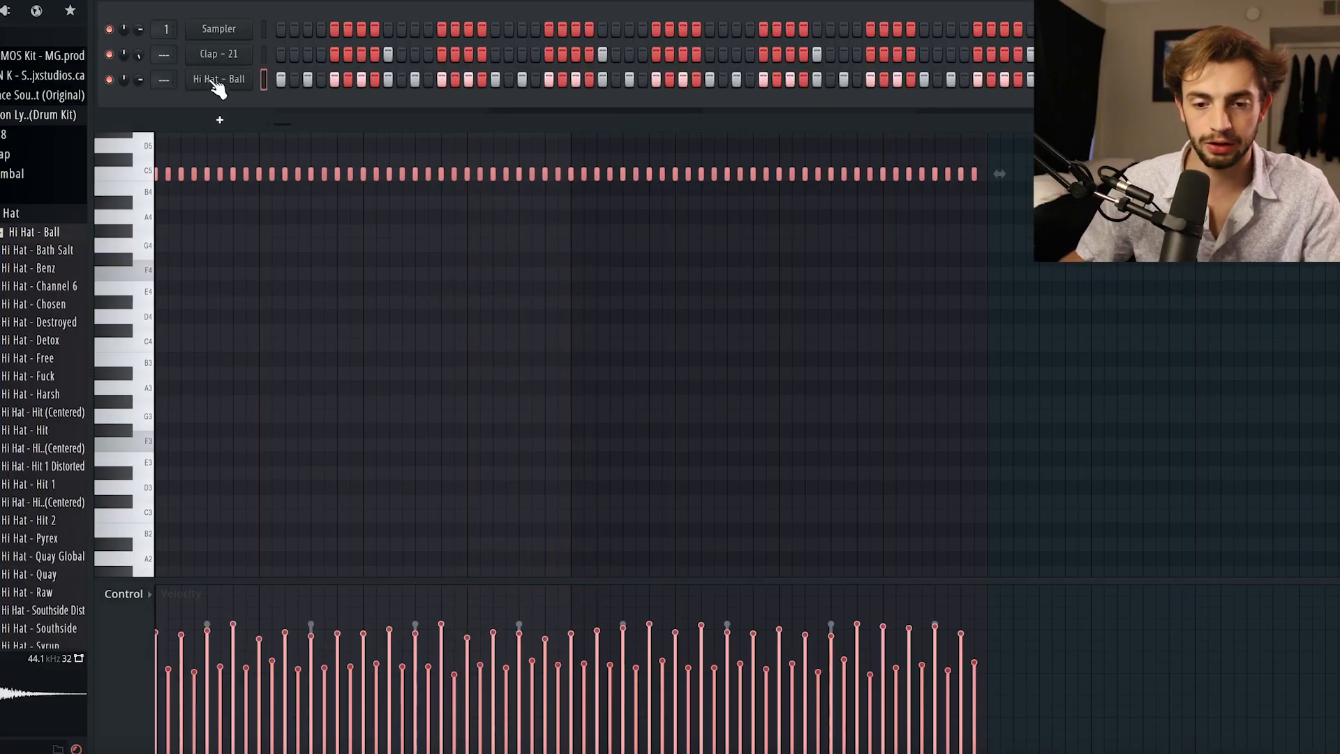
Refill the Hi Hat - Ball channel with evenly spaced C5 hits at uniform velocity and clear the note selection
right_click(219, 89)
left_click(471, 130)
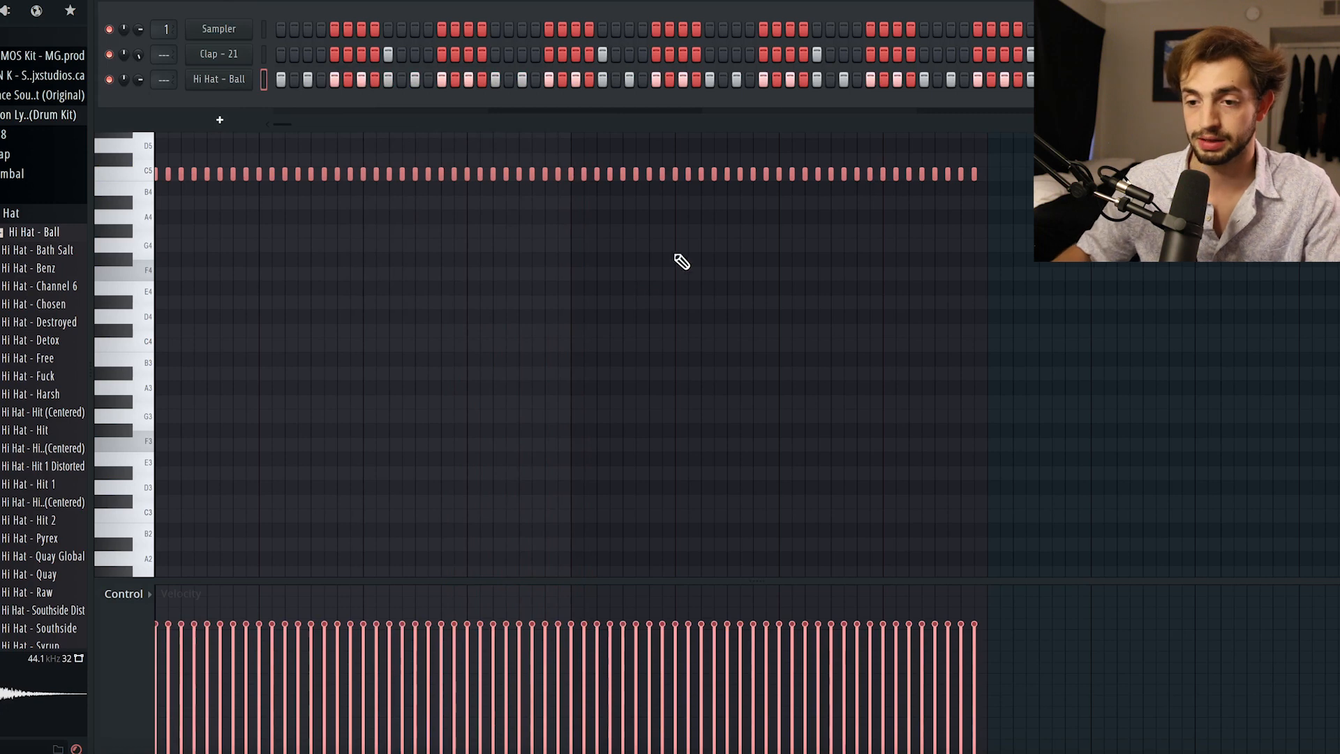
key("F6")
left_click(312, 19)
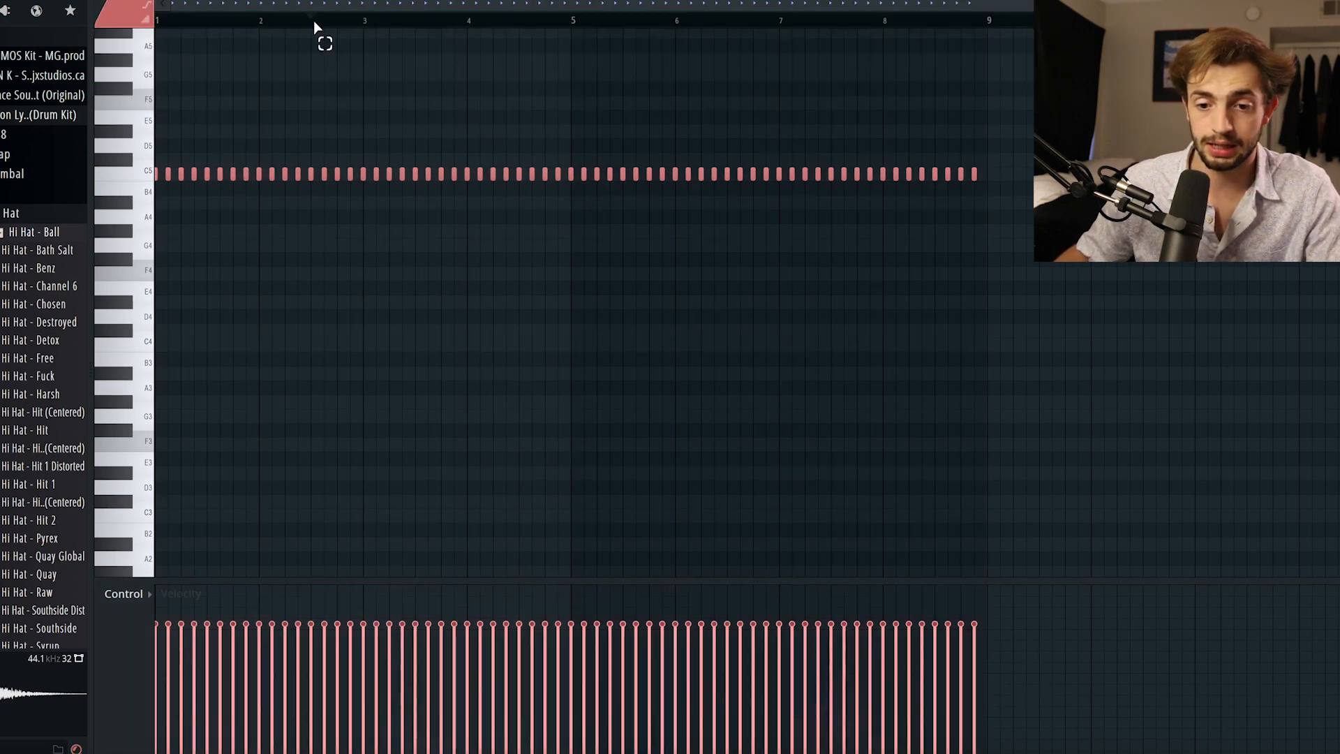
Add an in-between C5 hit early in bar 1 and late in bar 2 to form short rolls, with playback running
scroll(293, 23, "up", 4)
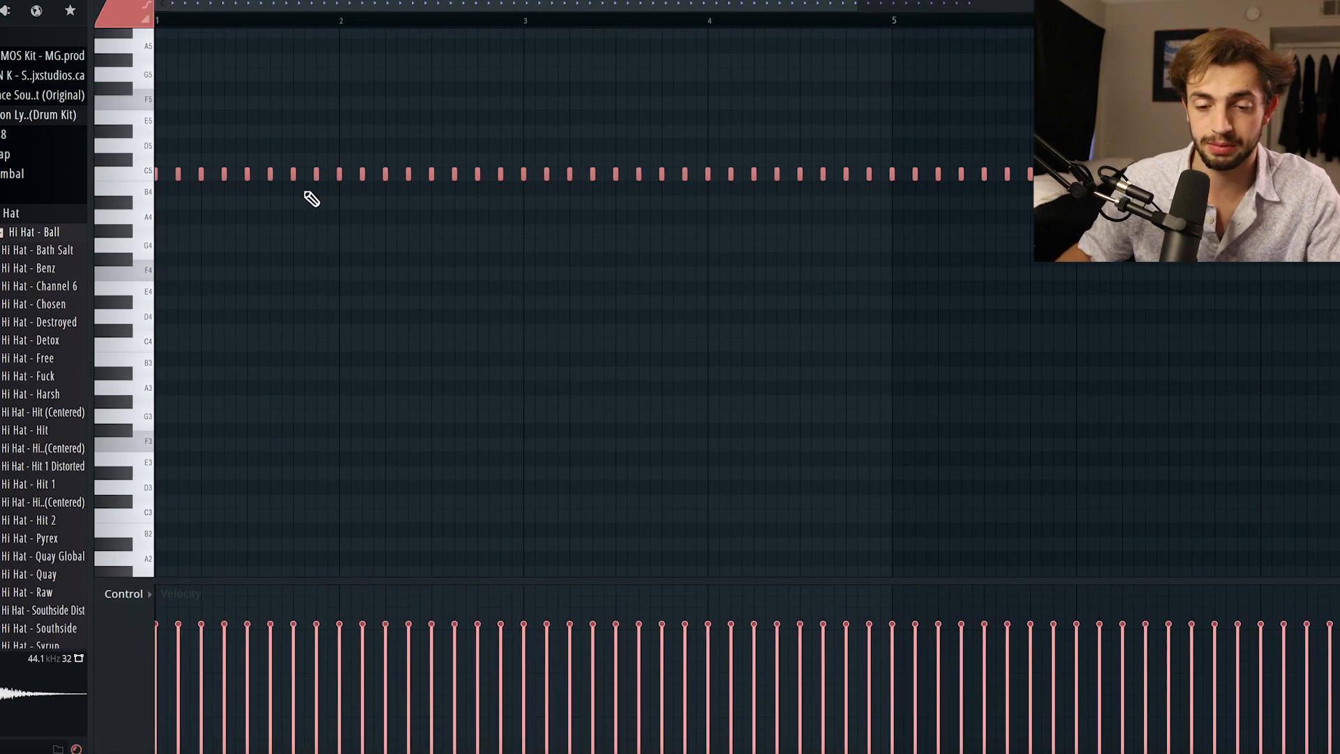
key("space")
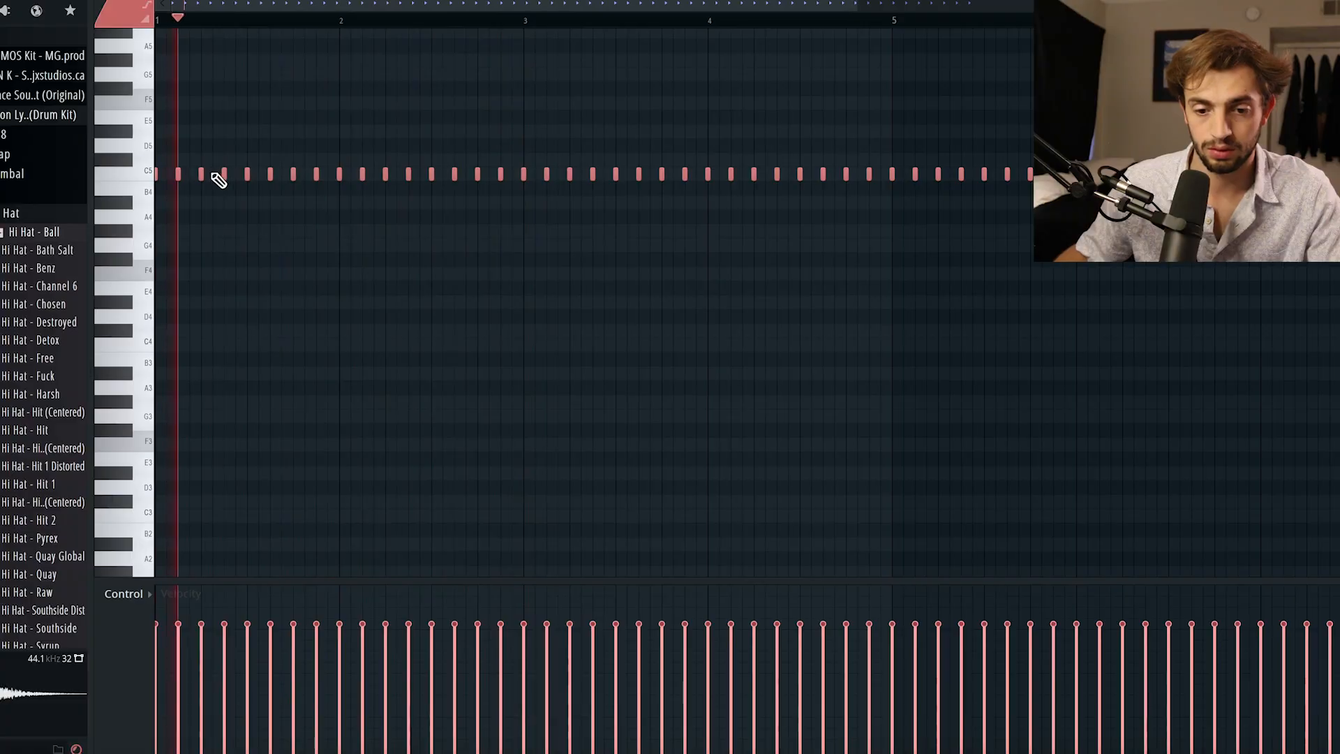
left_click(464, 175)
right_click(465, 176)
left_click(490, 175)
key("space")
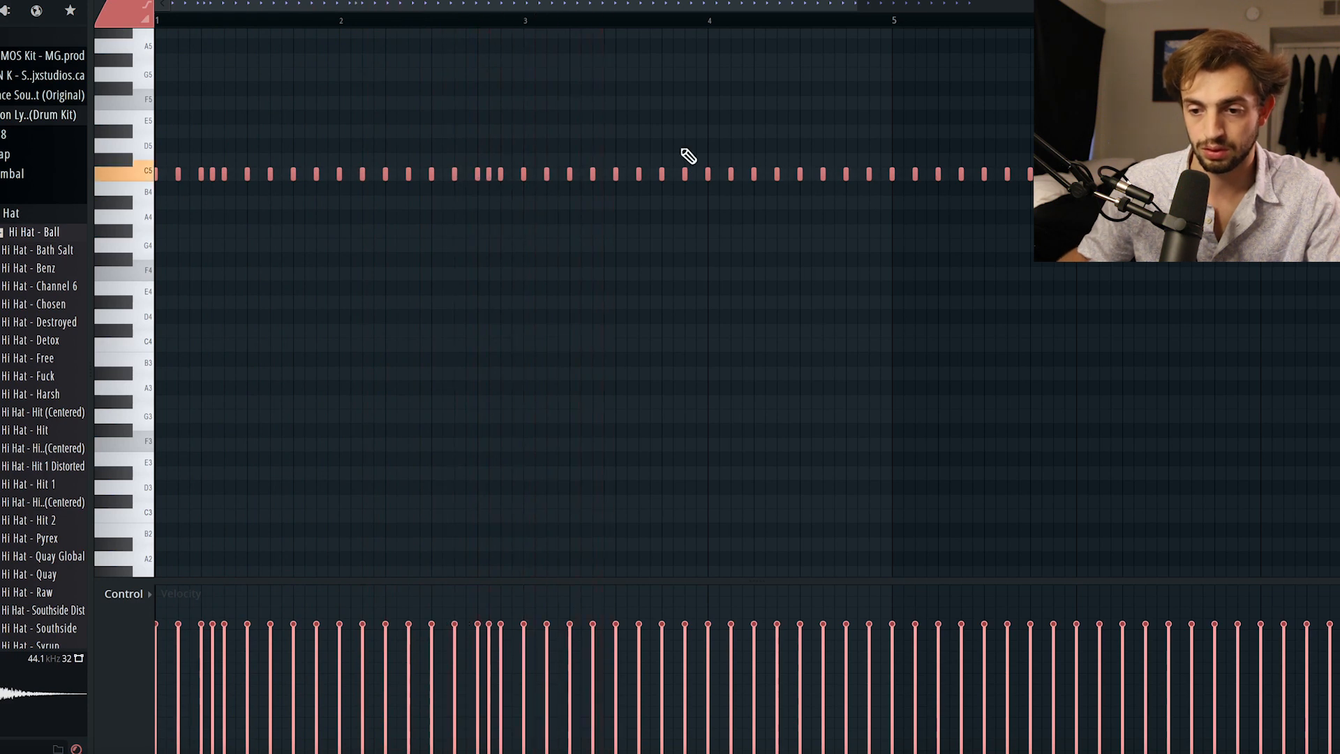
Continue the short C5 rolls through bars 3 to 8, one per bar, and play the pattern back
scroll(676, 23, "down", 3)
left_click_drag(1018, 170, 383, 208)
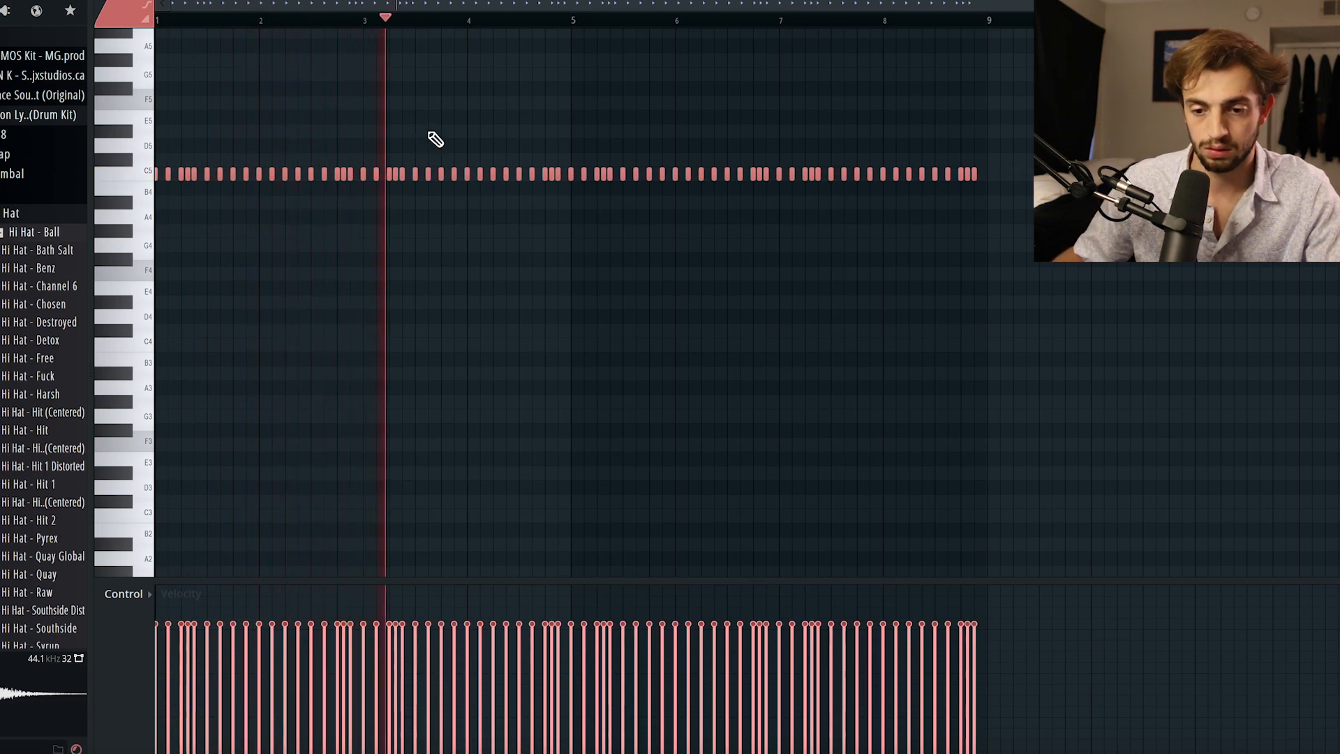
key("space")
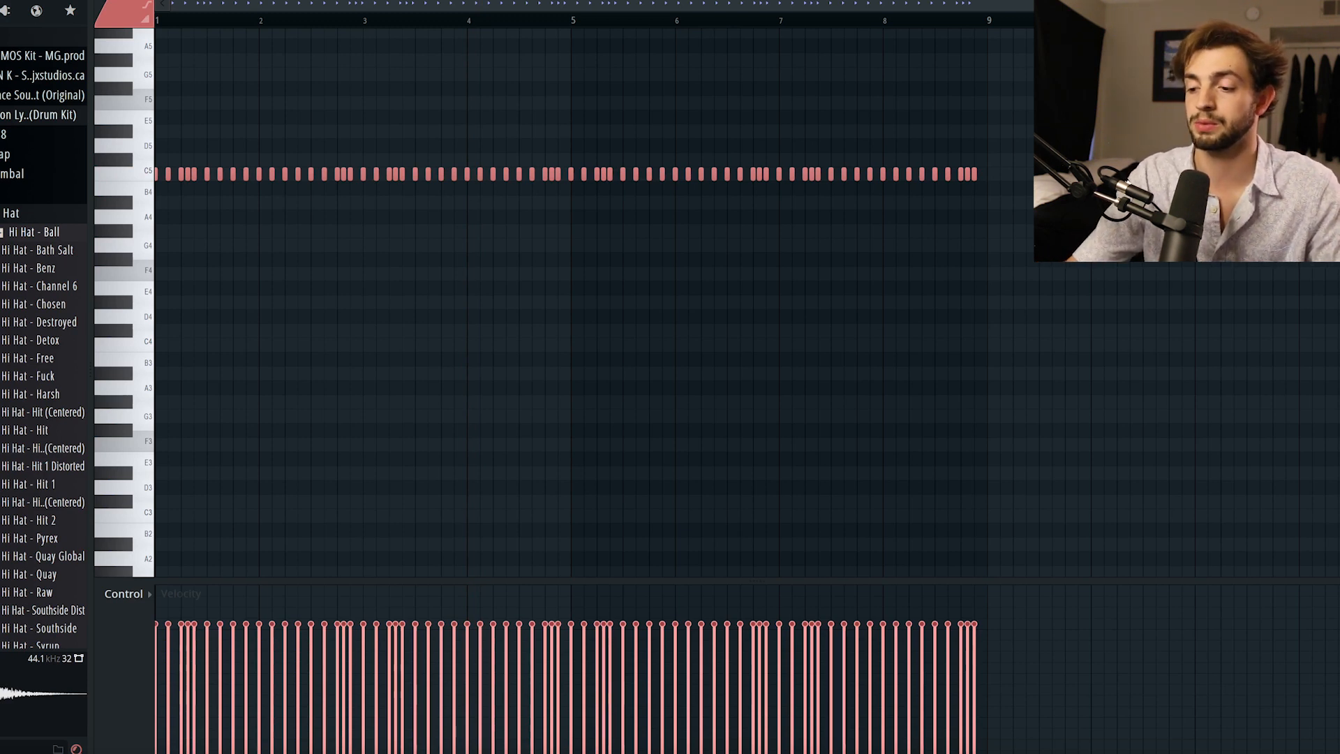
Open the Hi Hat - Ball channel's Time settings, raise Shift to maximum, and play the straight hi-hats back
key("F6")
left_click(235, 80)
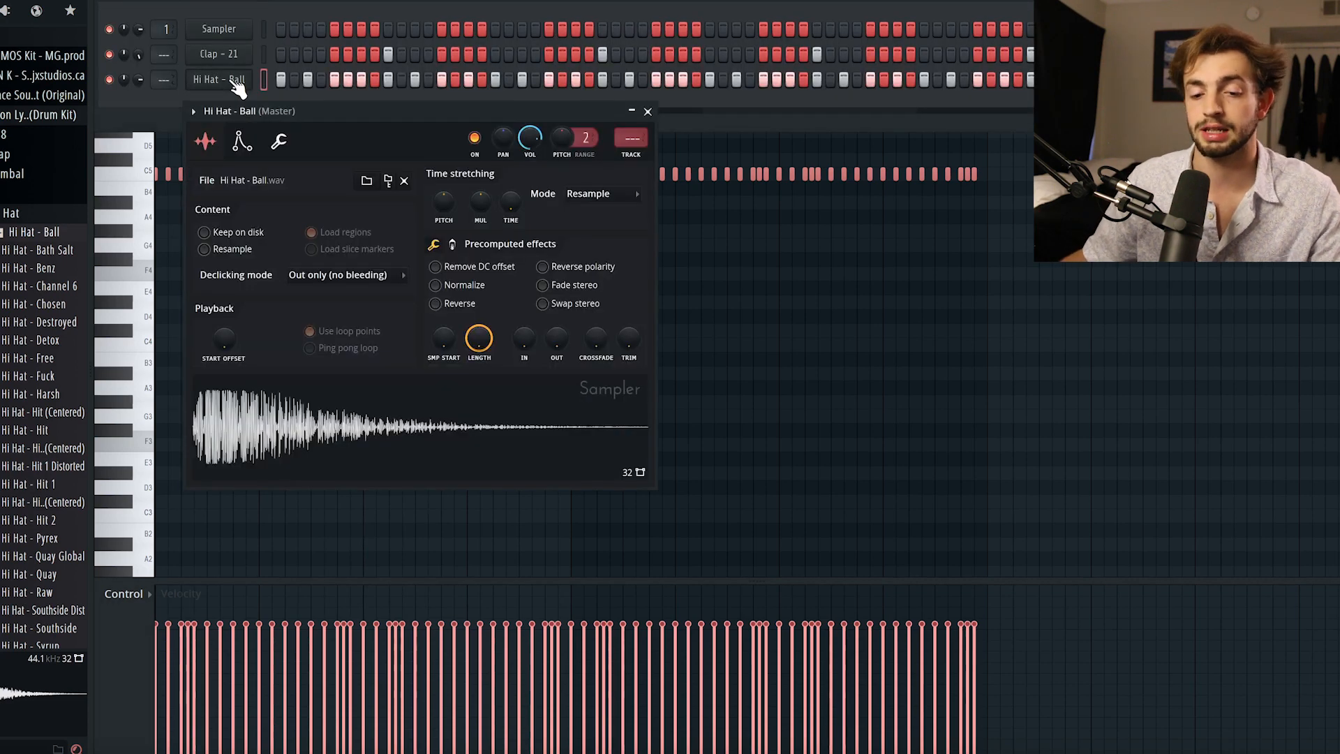
left_click(283, 143)
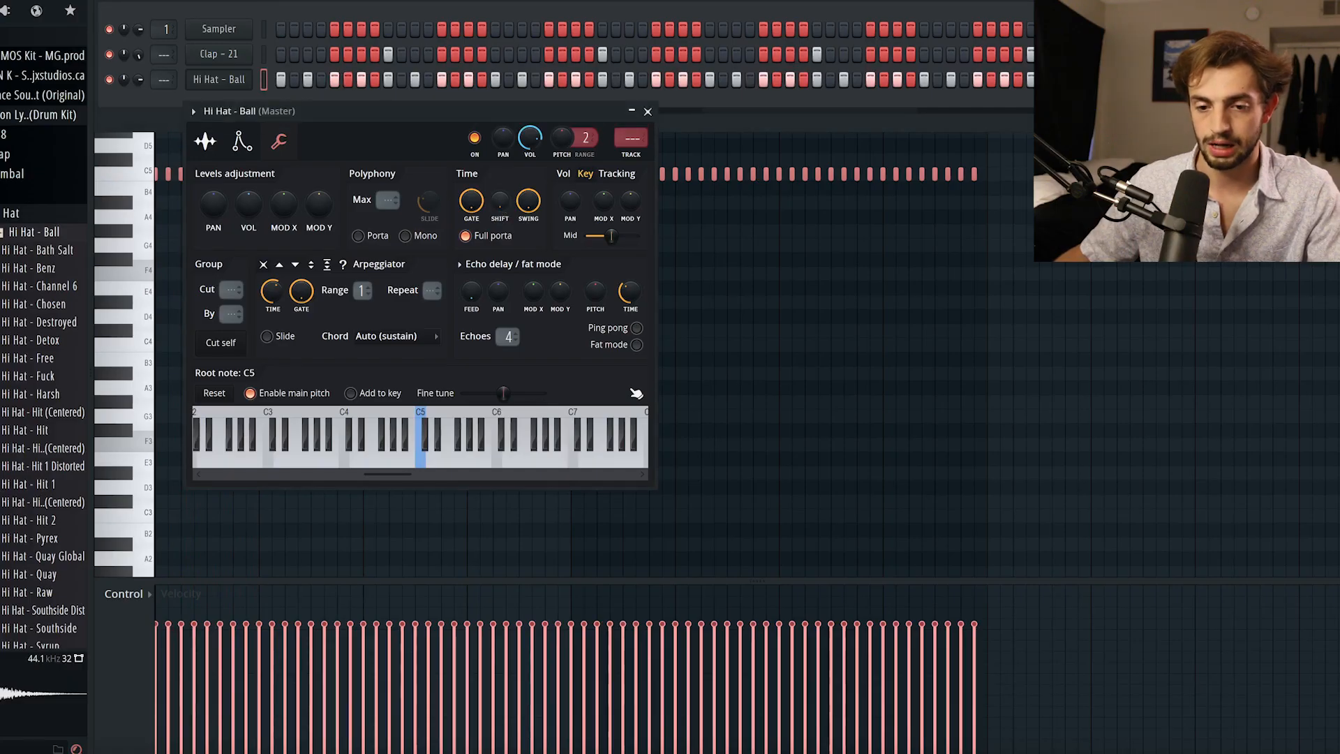
left_click_drag(500, 203, 500, 140)
key("space")
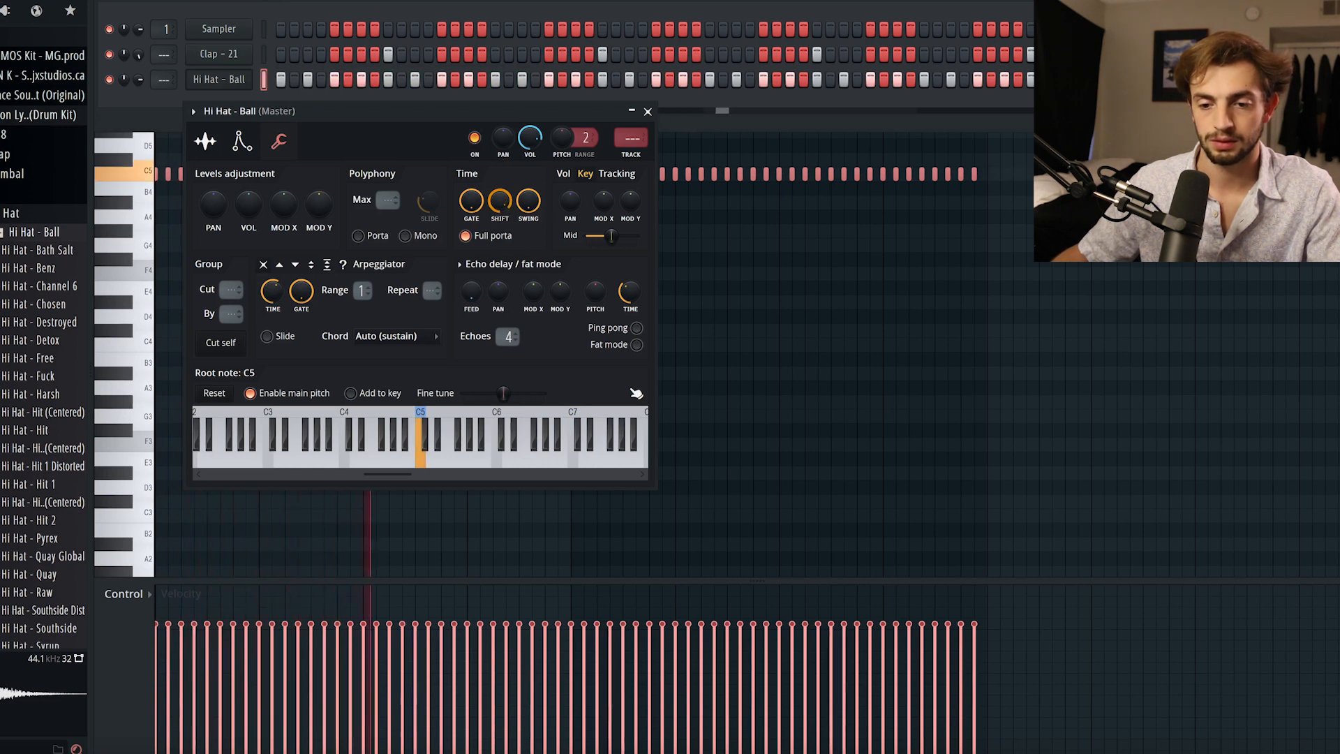
key("space")
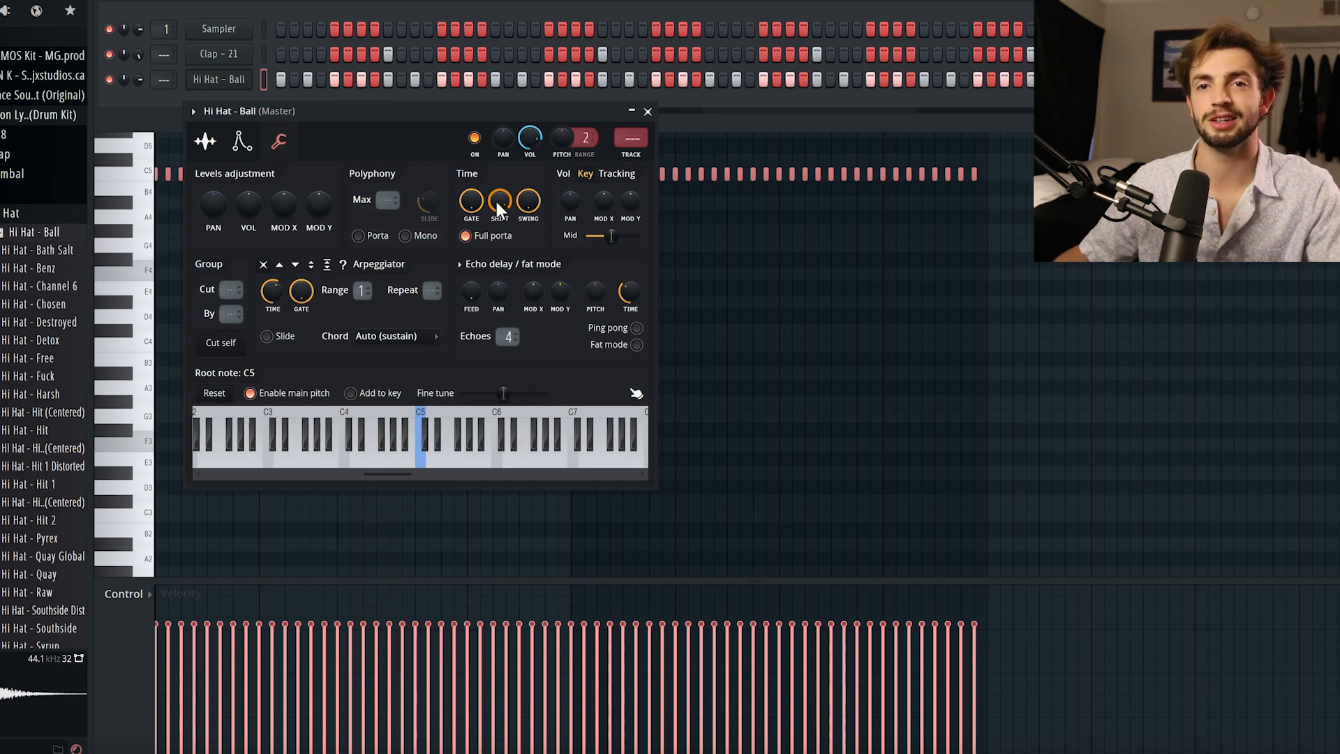
Reduce the hi-hat channel's Shift to a small amount and play the pattern again
left_click_drag(500, 208, 500, 218)
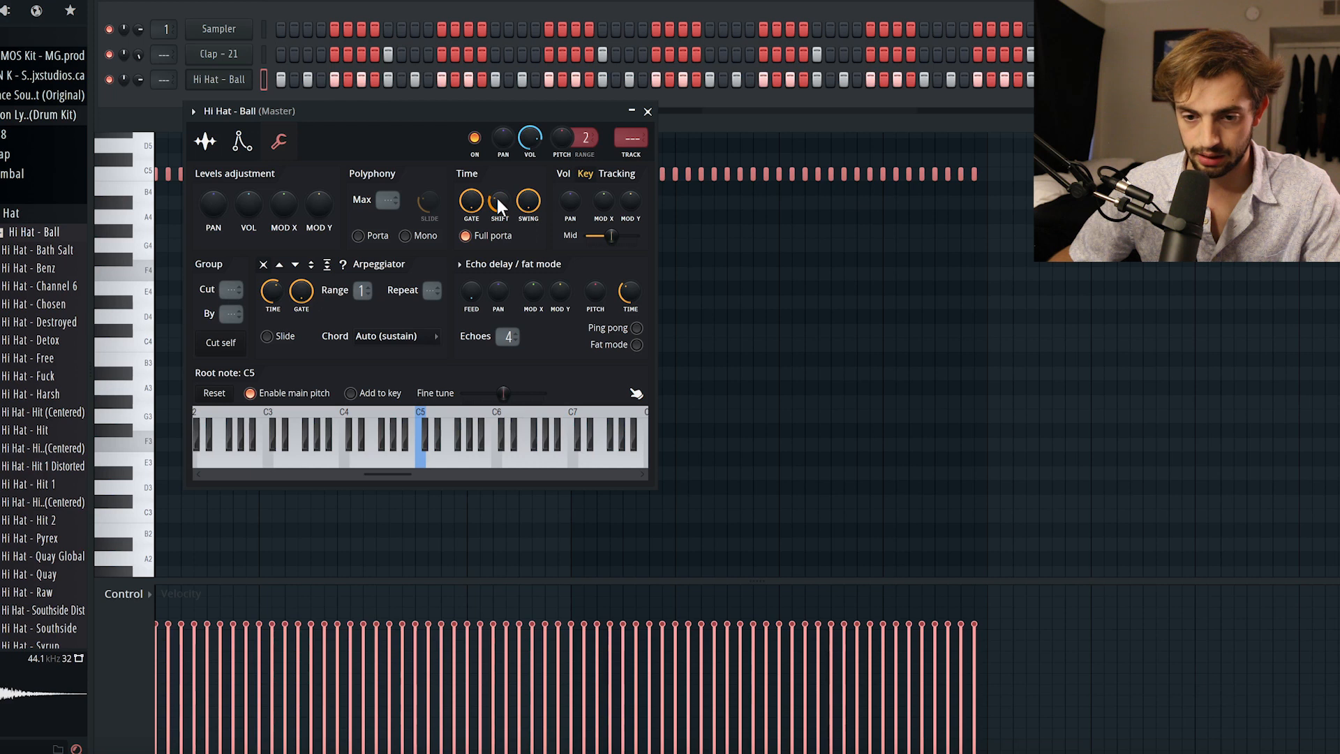
key("space")
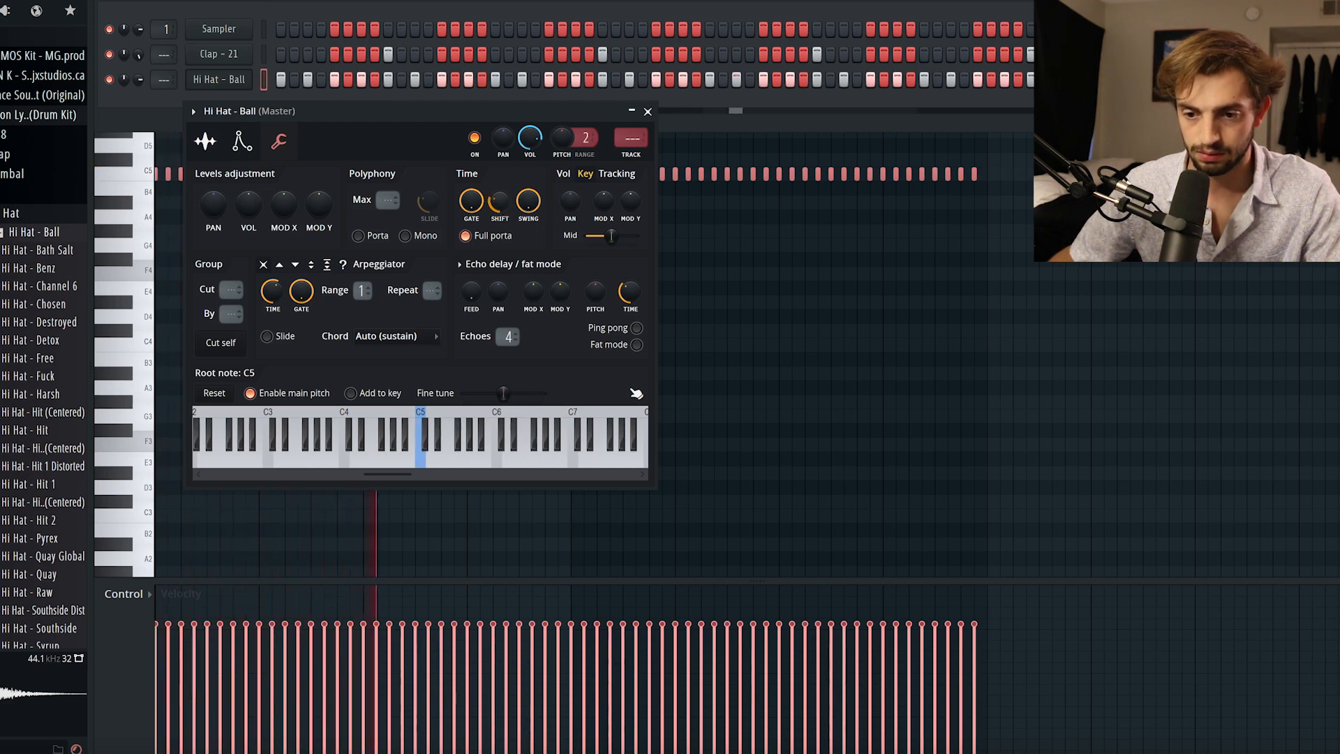
key("space")
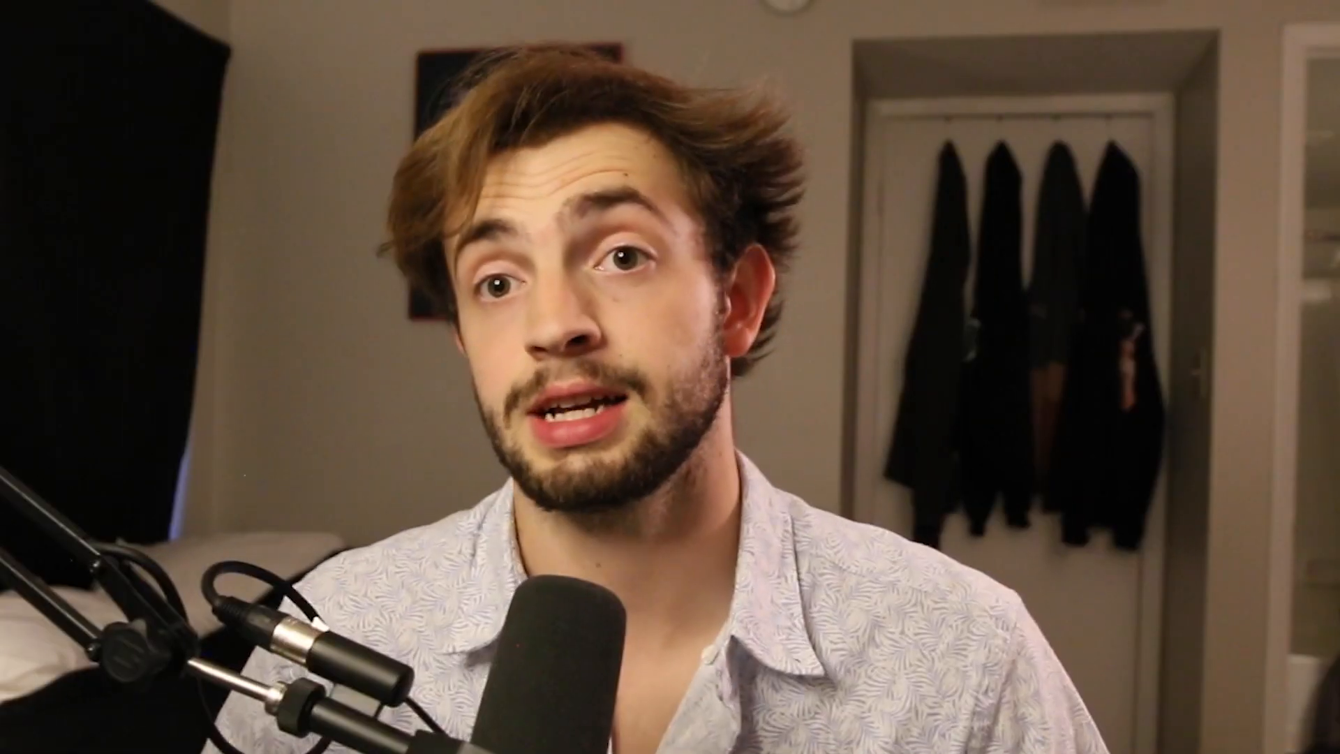